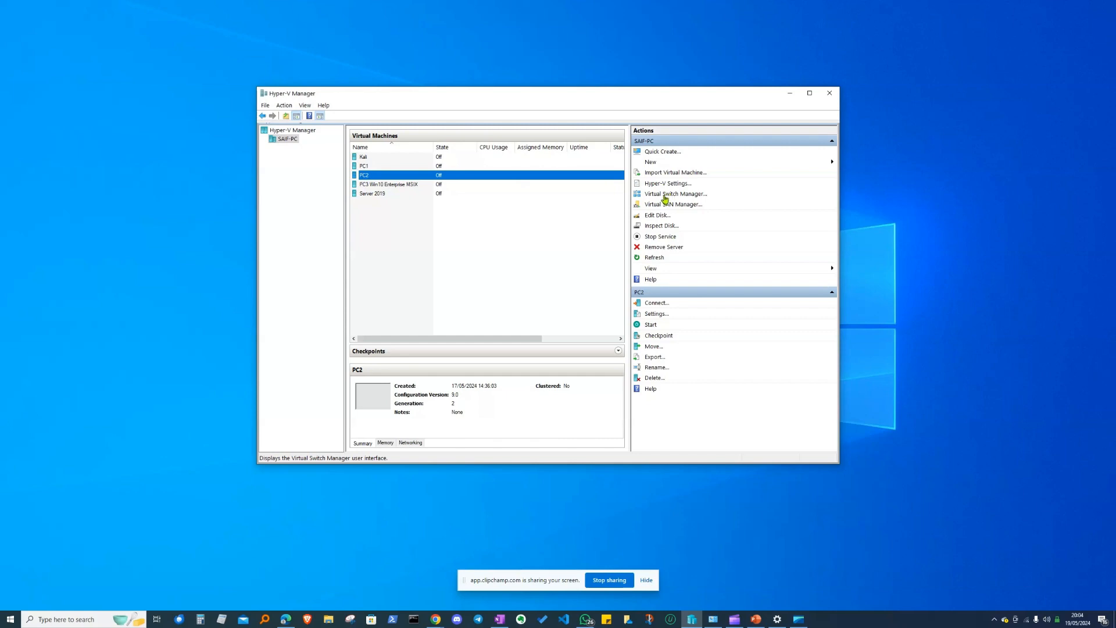
Create a new virtual switch of the Internal type in the Virtual Switch Manager
click(664, 199)
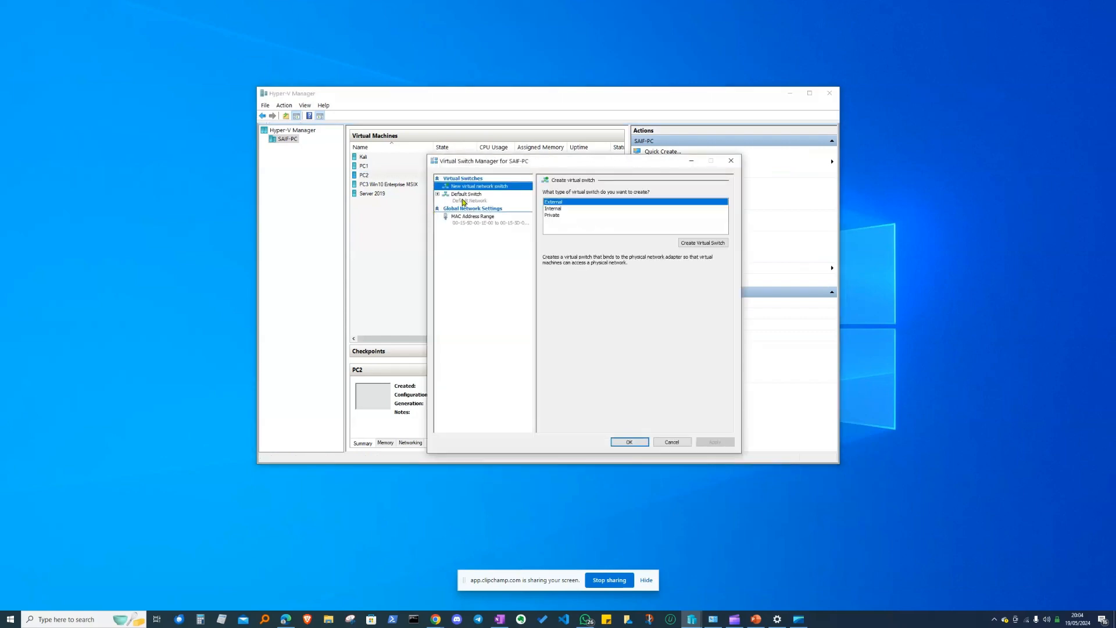
click(554, 209)
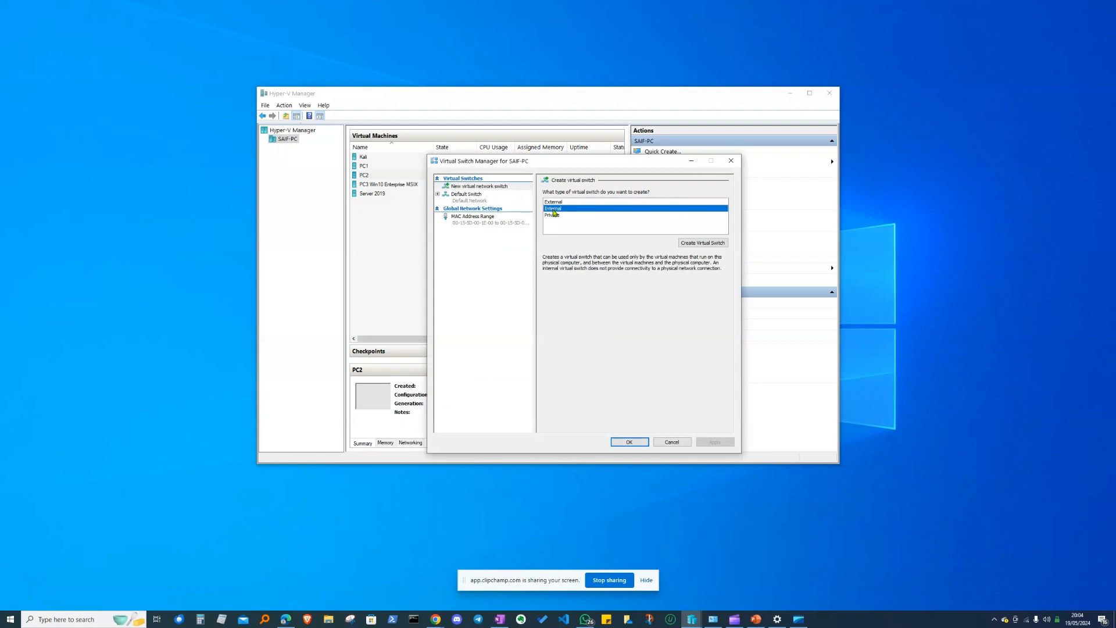
click(703, 242)
Name the new internal switch "Virtual Switch" and save the switch configuration
click(562, 202)
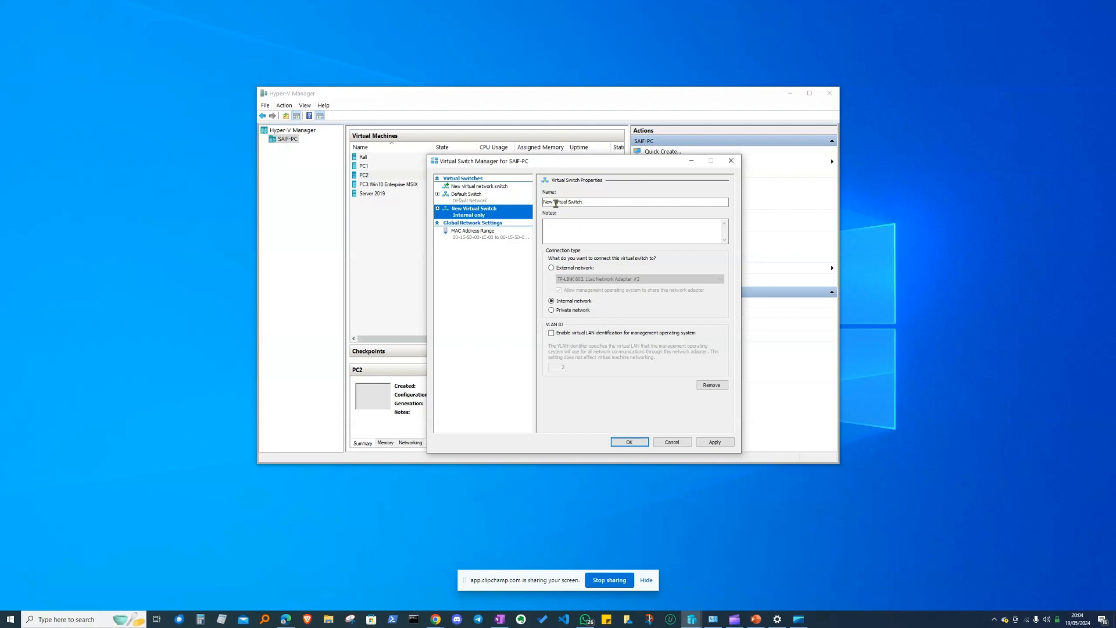
click(588, 202)
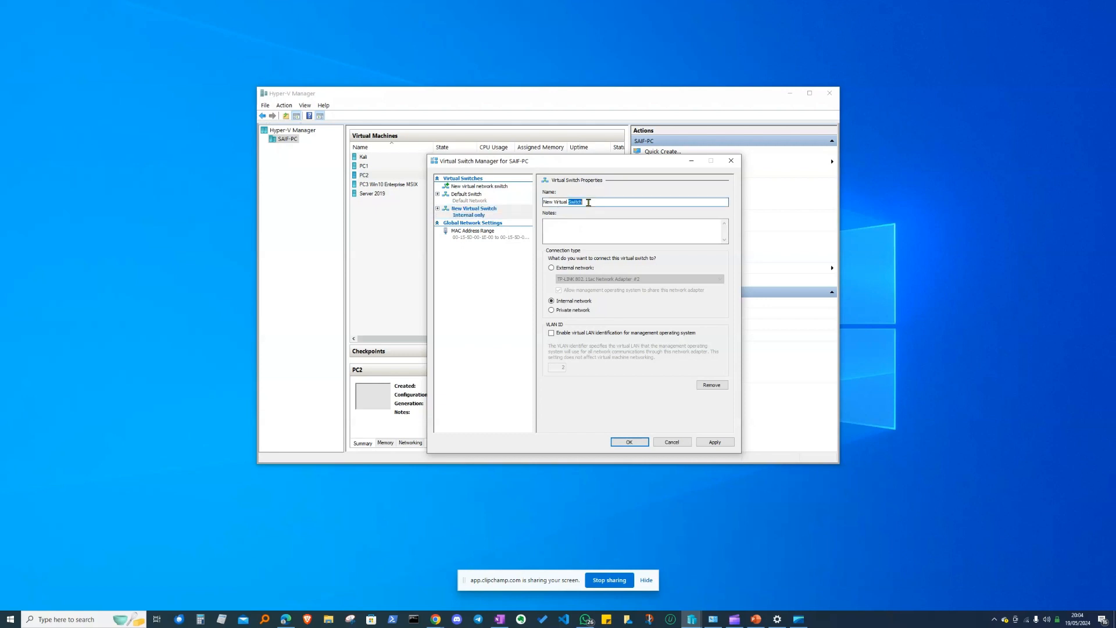
key(BackSpace)
key(BackSpace)
key(BackSpace)
key(BackSpace)
key(BackSpace)
key(BackSpace)
key(BackSpace)
key(BackSpace)
key(BackSpace)
key(BackSpace)
key(BackSpace)
key(BackSpace)
key(BackSpace)
key(BackSpace)
key(BackSpace)
key(BackSpace)
text(Virtual Sw)
click(727, 445)
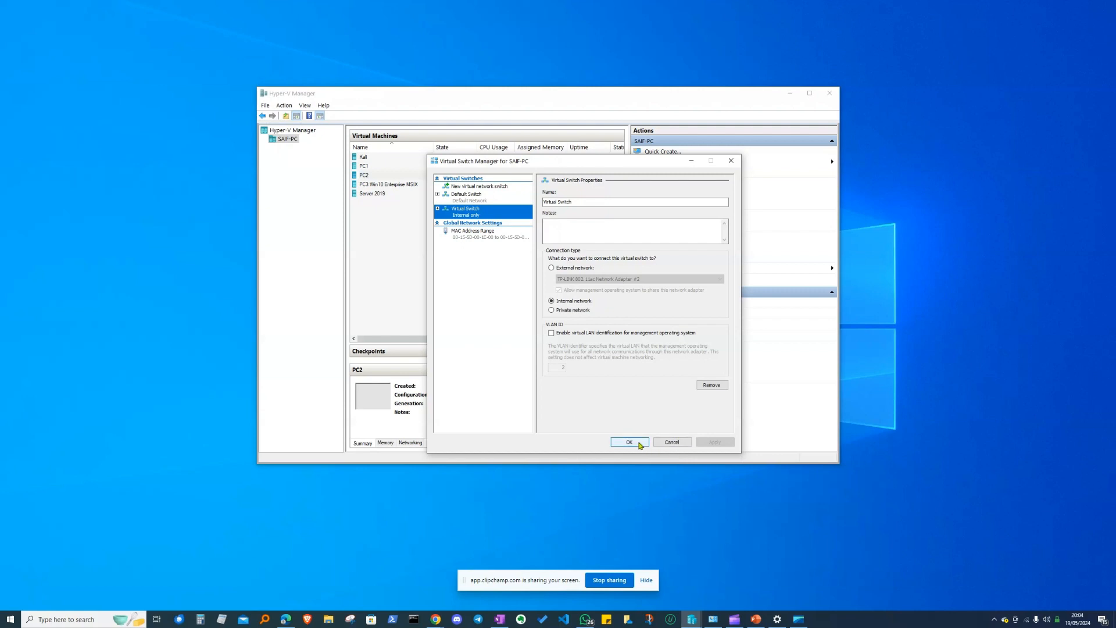
click(640, 445)
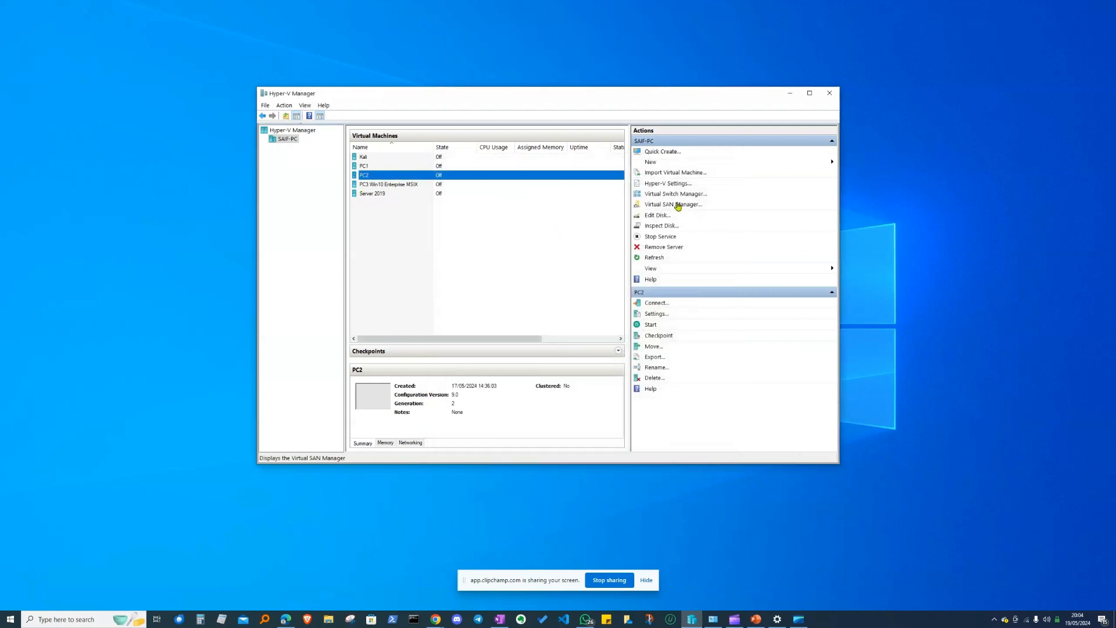
Connect the network adapter of the PC1 virtual machine to "Virtual Switch" and save its settings
click(369, 167)
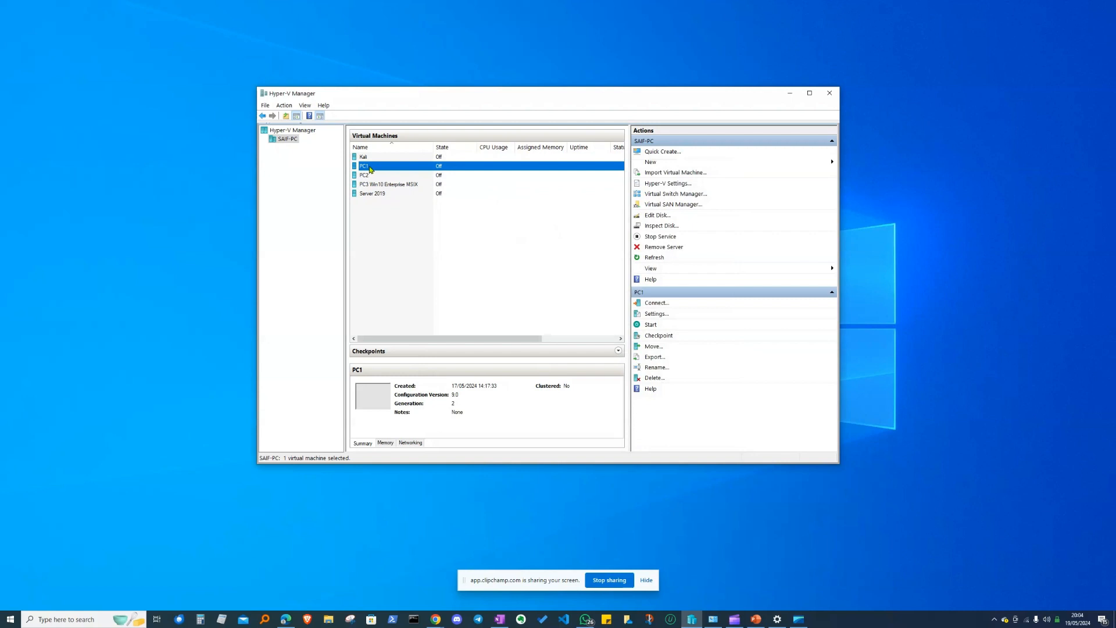
right_click(370, 169)
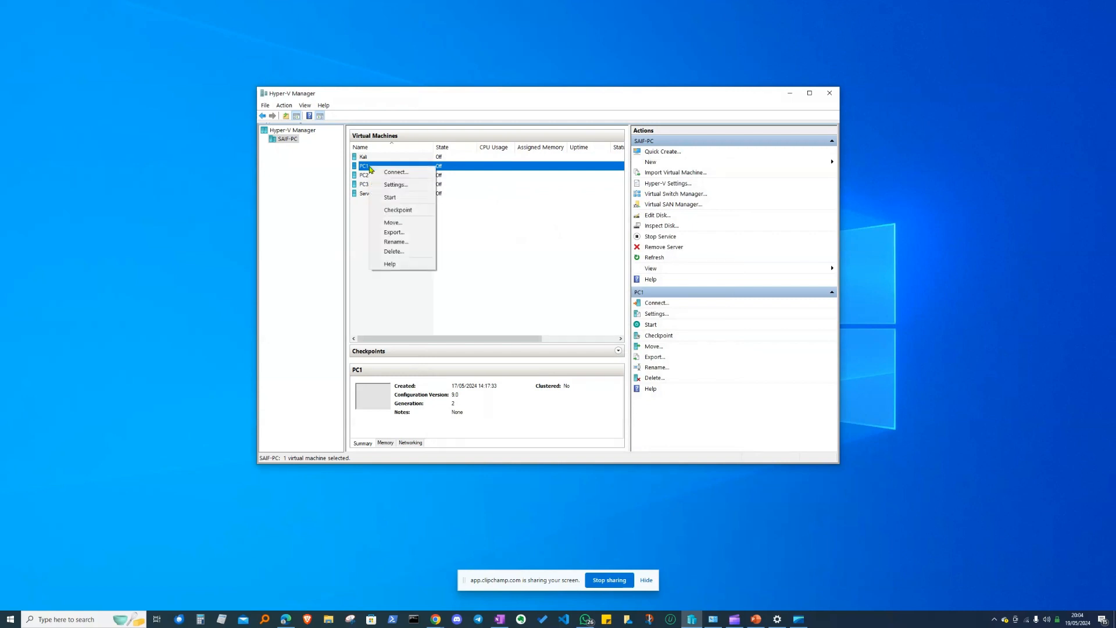
click(392, 186)
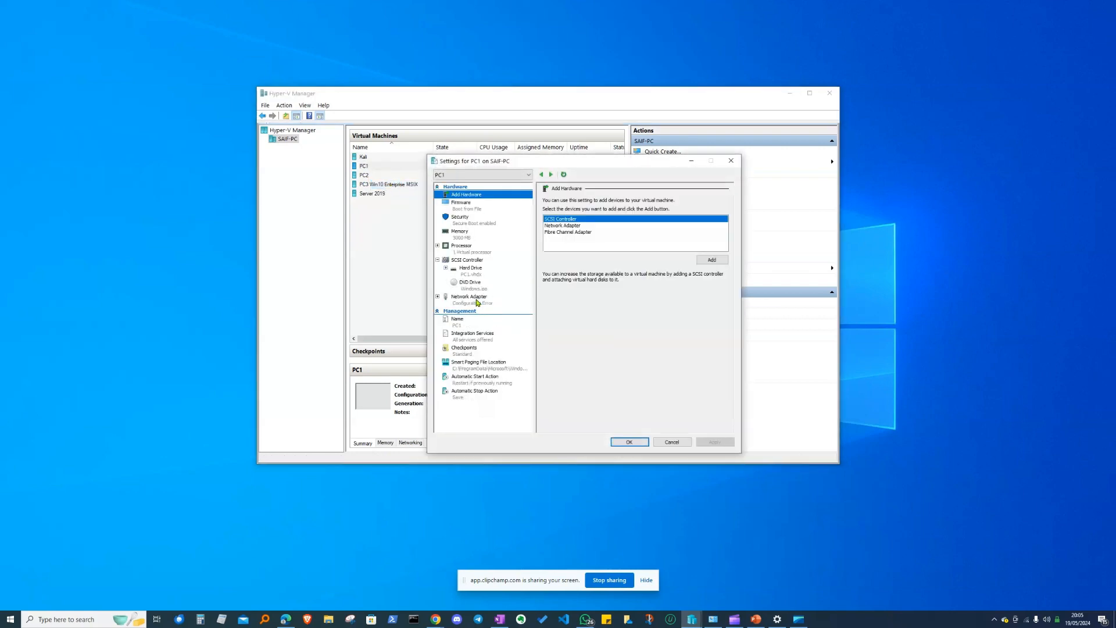
click(475, 299)
click(637, 216)
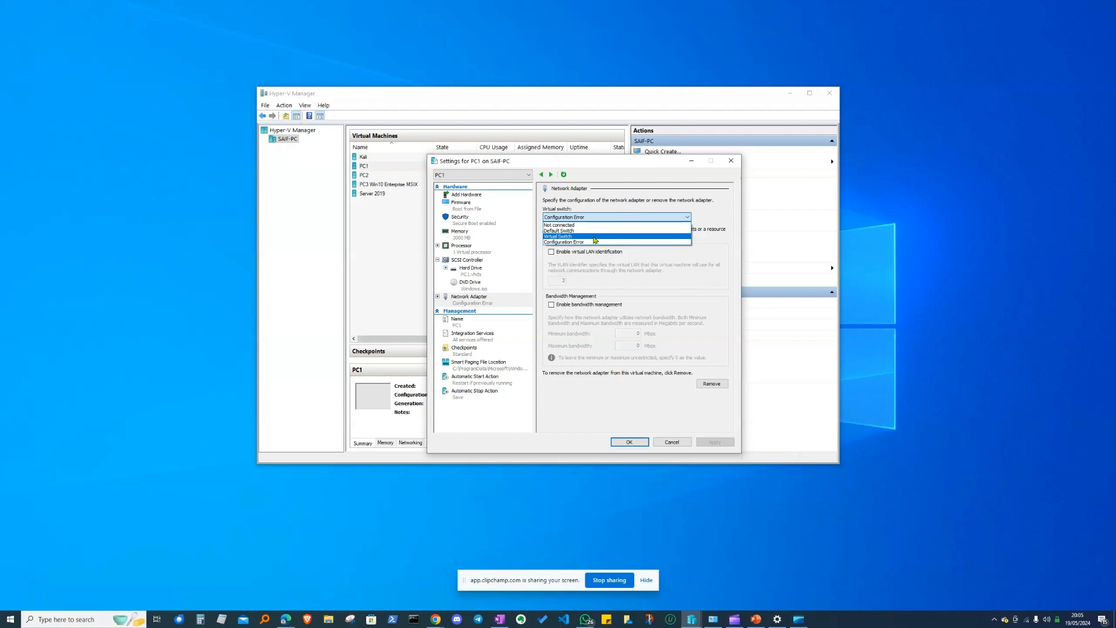
click(563, 237)
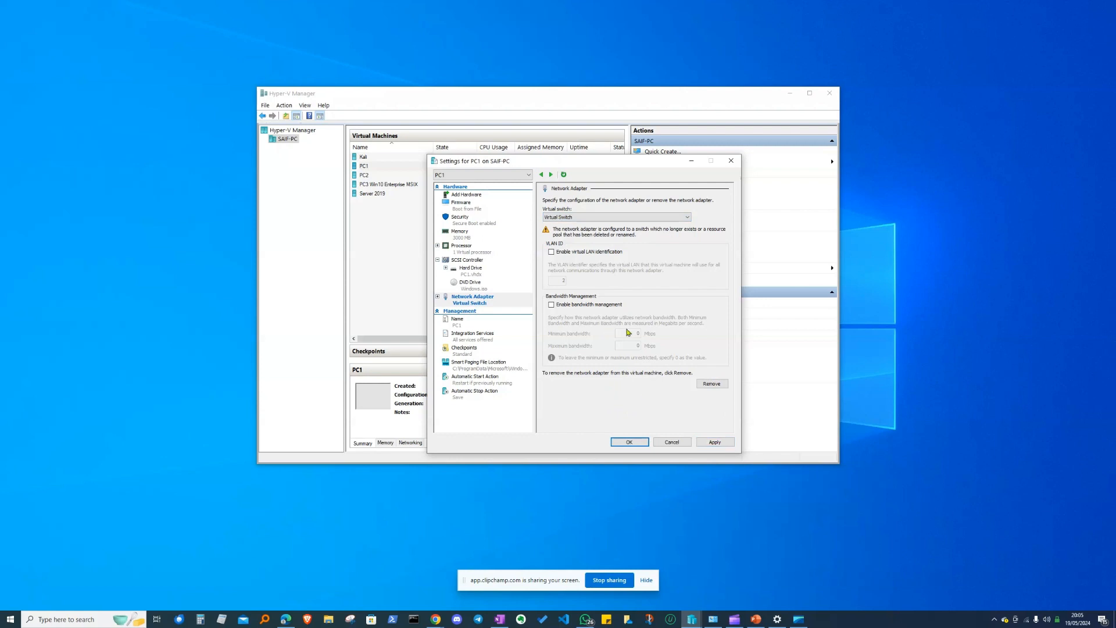
click(716, 444)
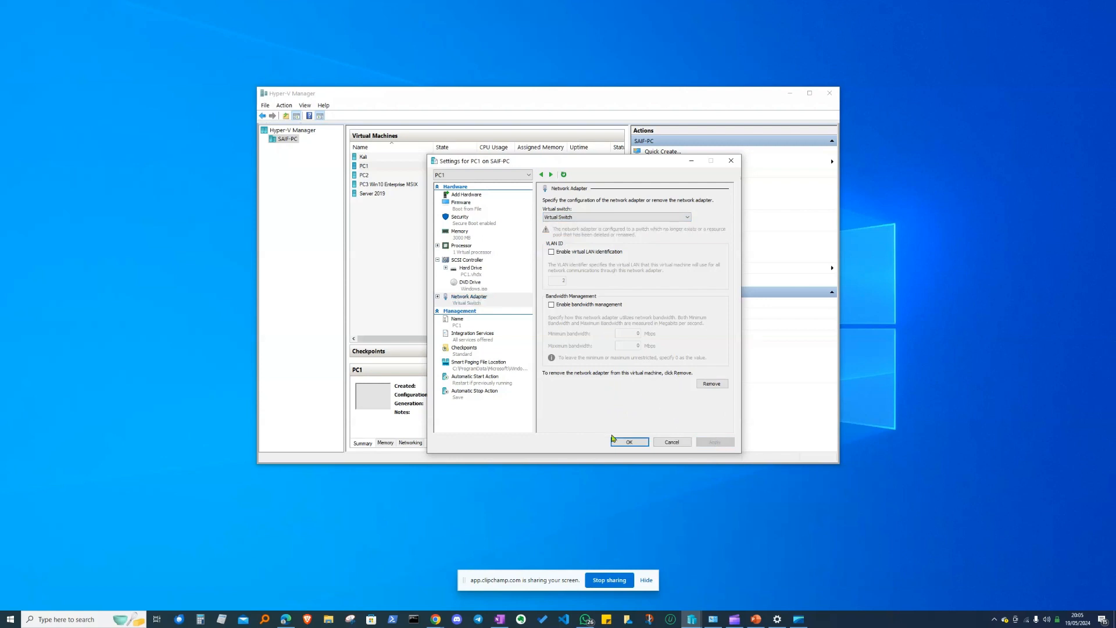
click(630, 443)
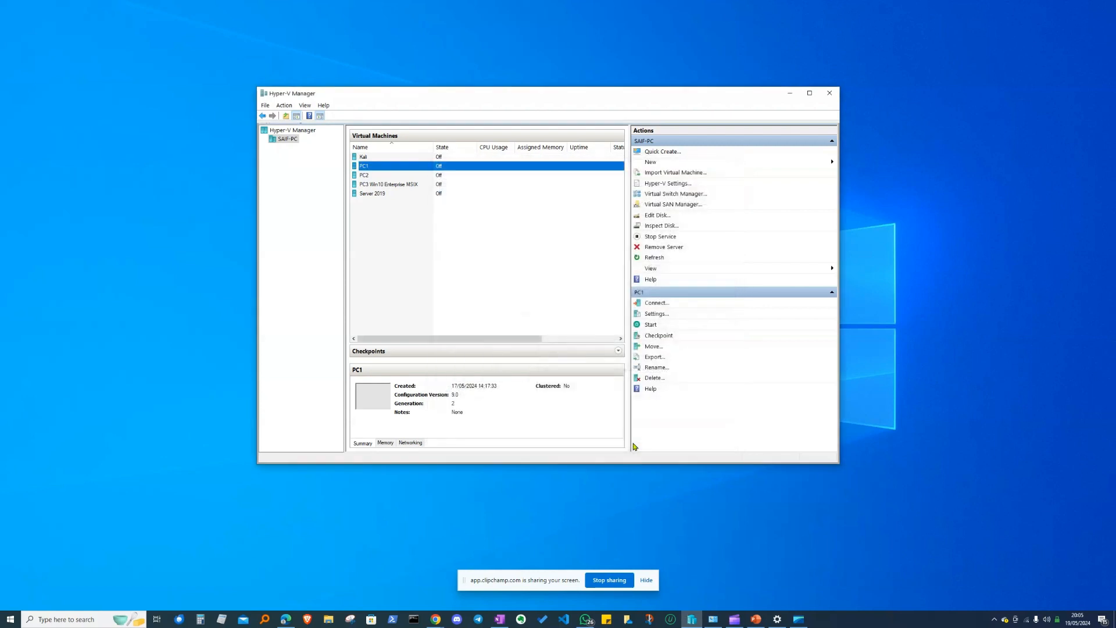
Connect the network adapter of the PC2 virtual machine to "Virtual Switch" and save its settings
click(371, 175)
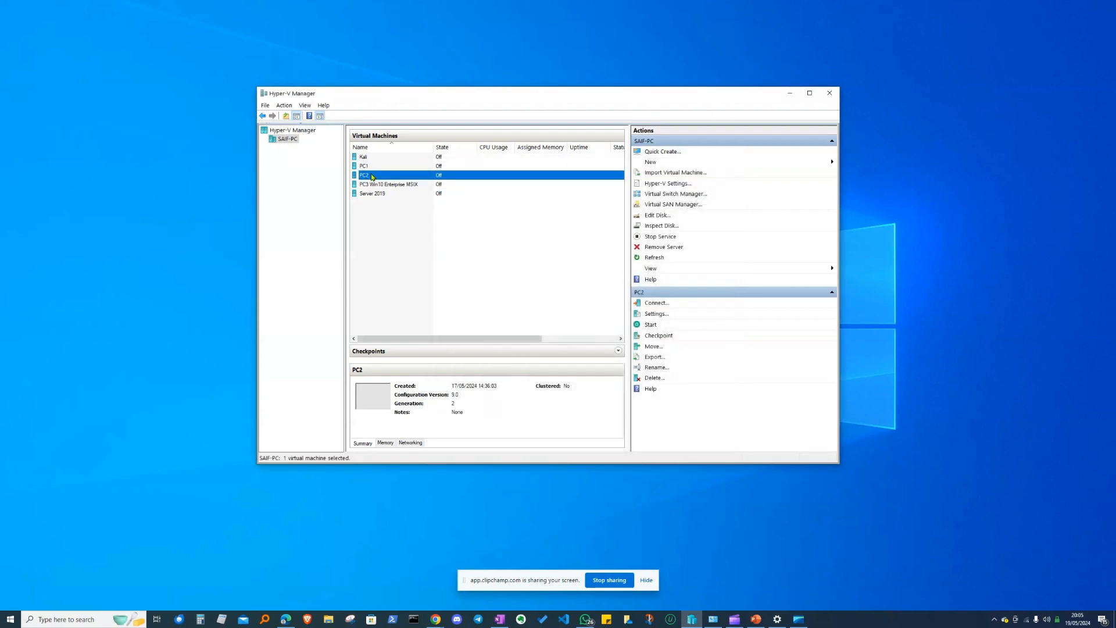
right_click(372, 177)
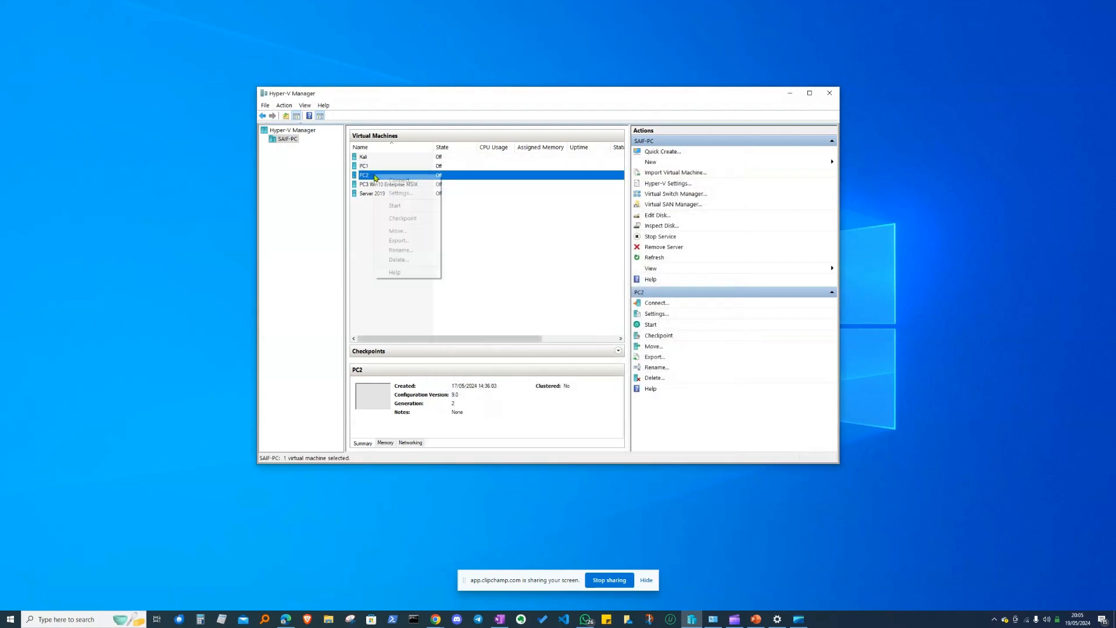
click(367, 175)
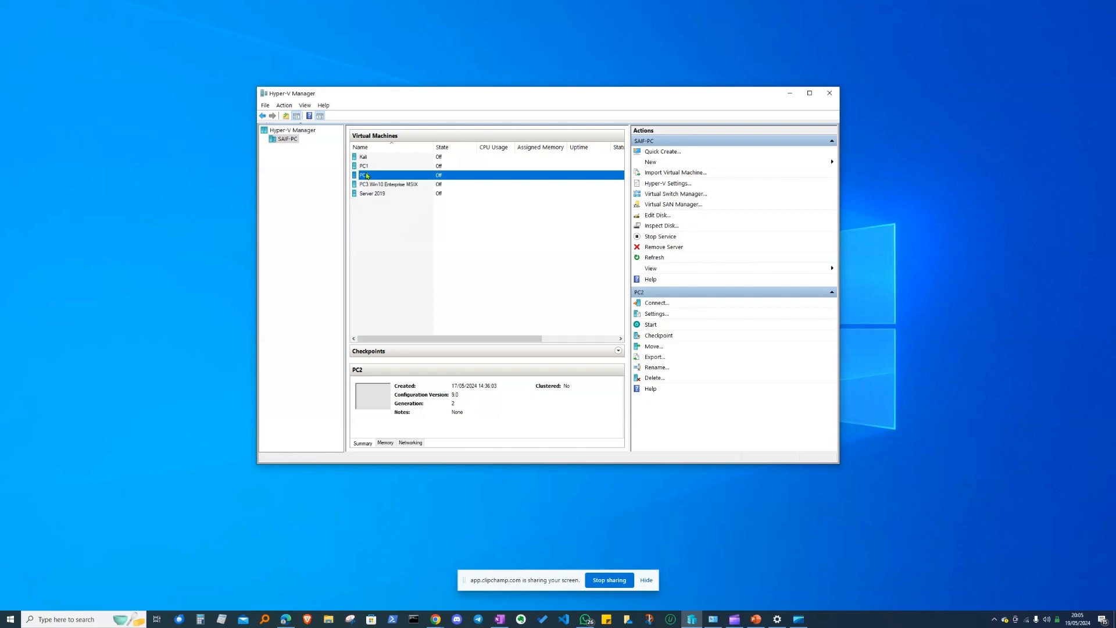
click(656, 314)
click(469, 298)
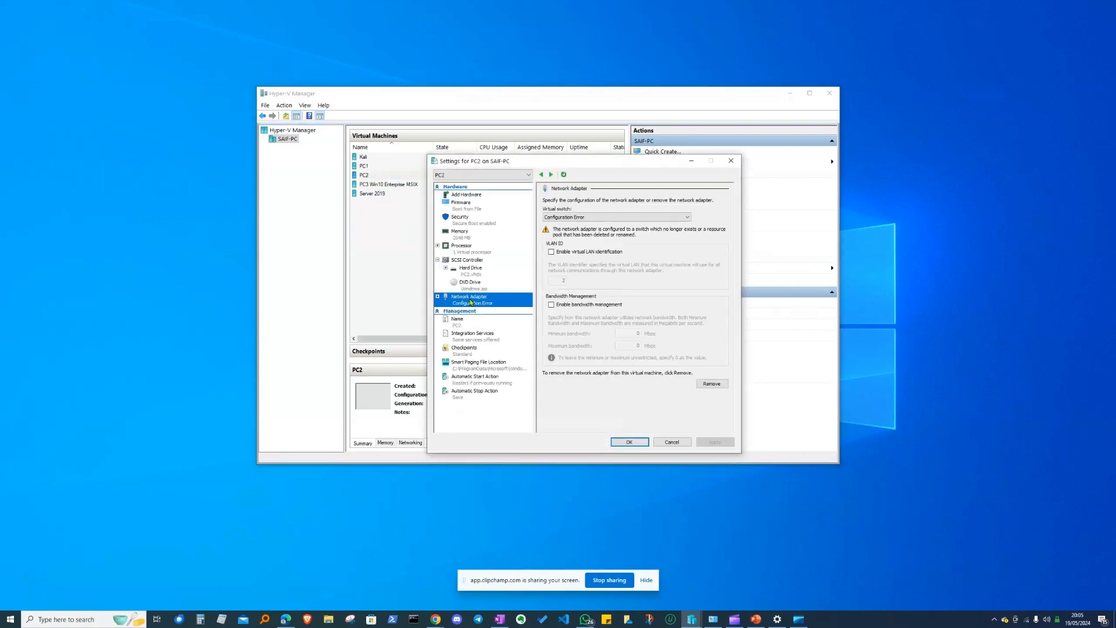
click(591, 217)
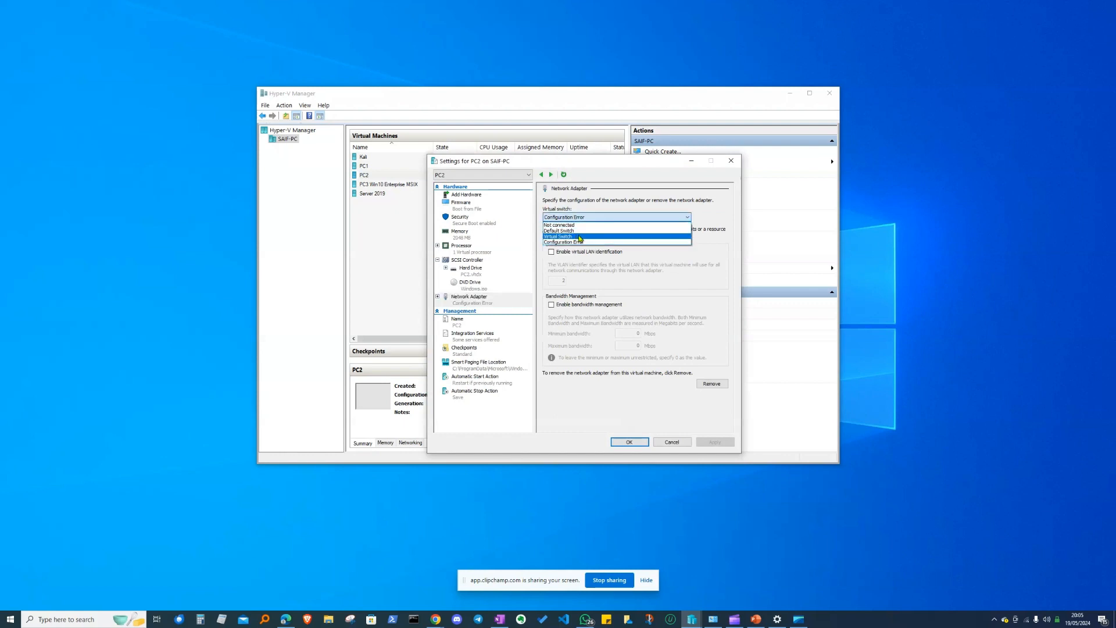
click(579, 237)
click(713, 443)
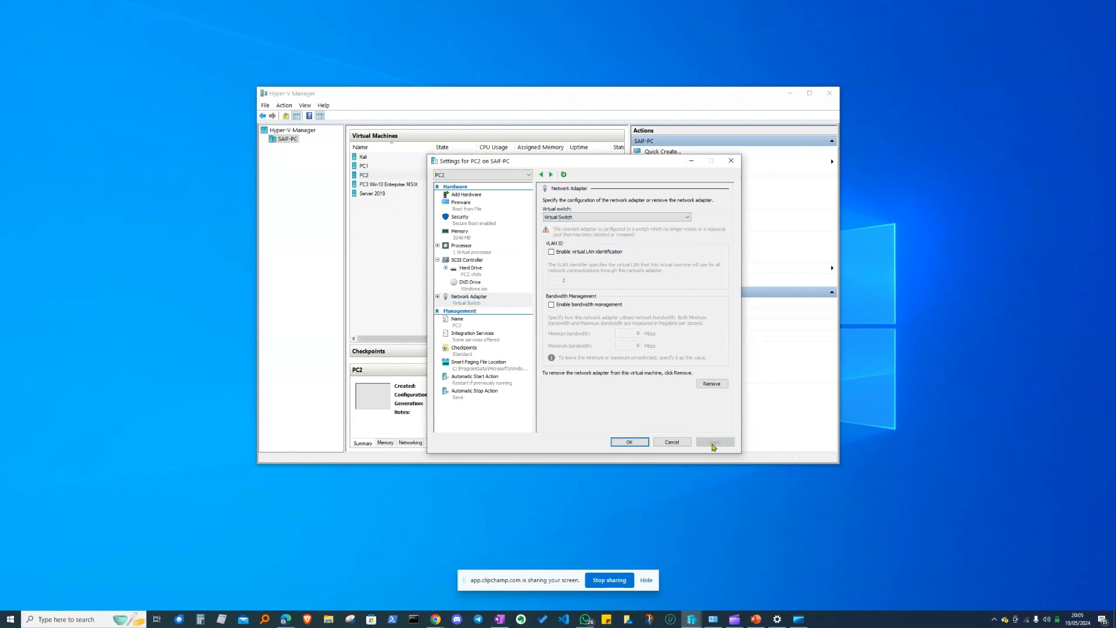
click(628, 443)
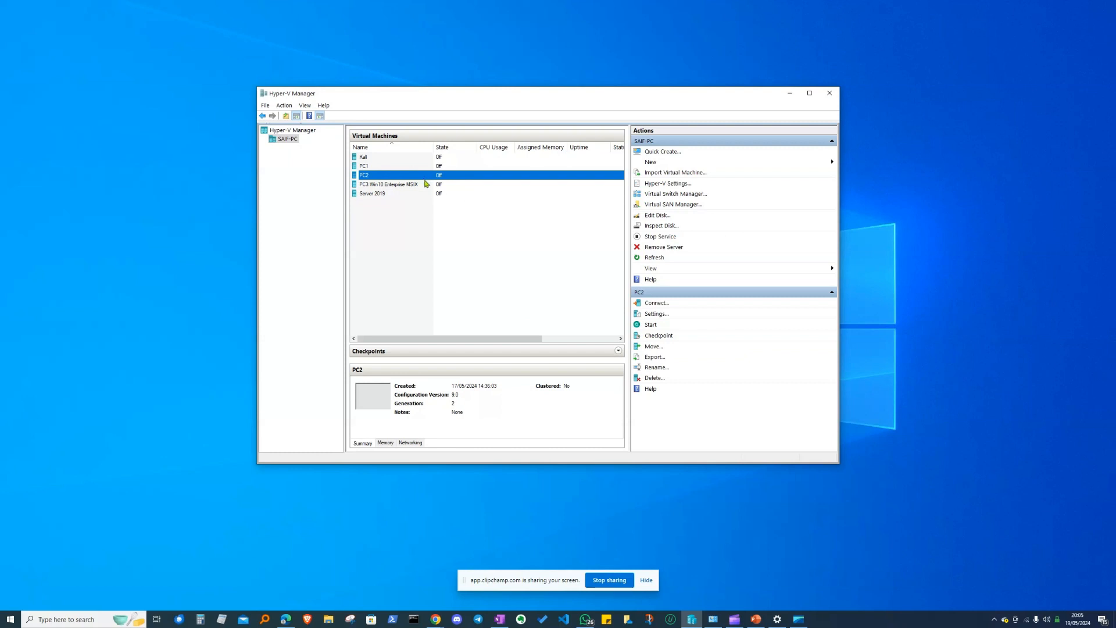
click(384, 168)
right_click(383, 168)
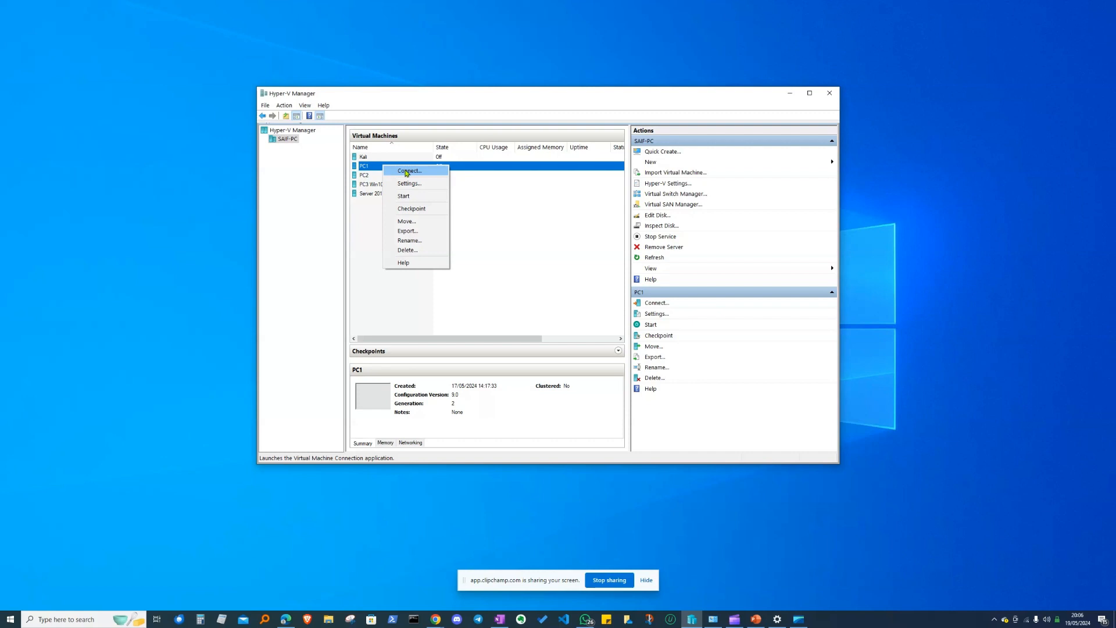
click(585, 207)
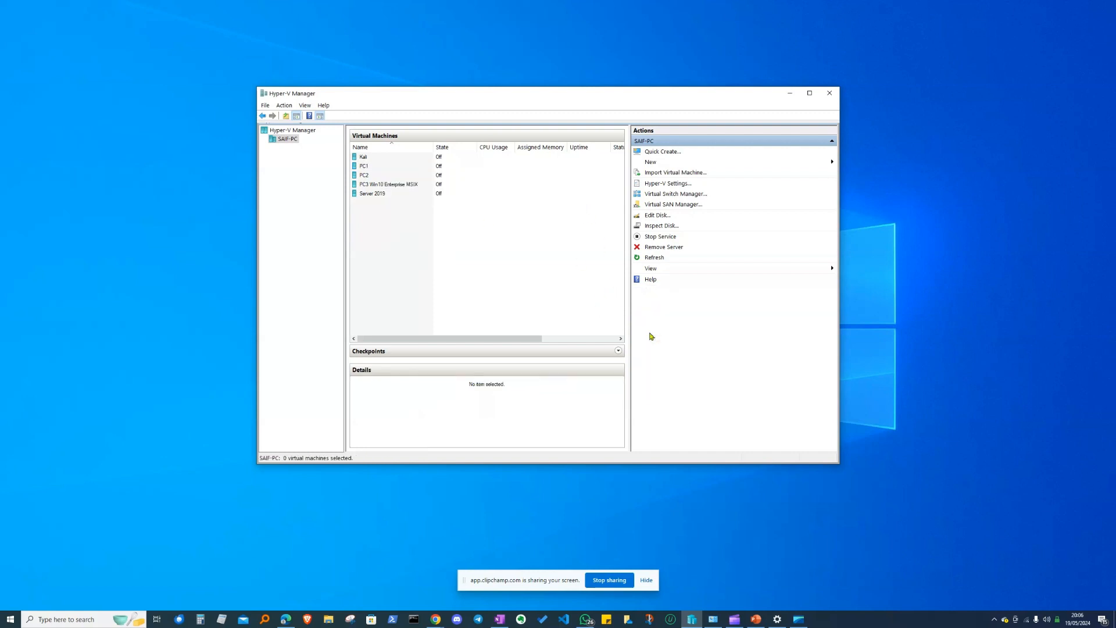
Start the PC1 and PC2 virtual machines
click(380, 167)
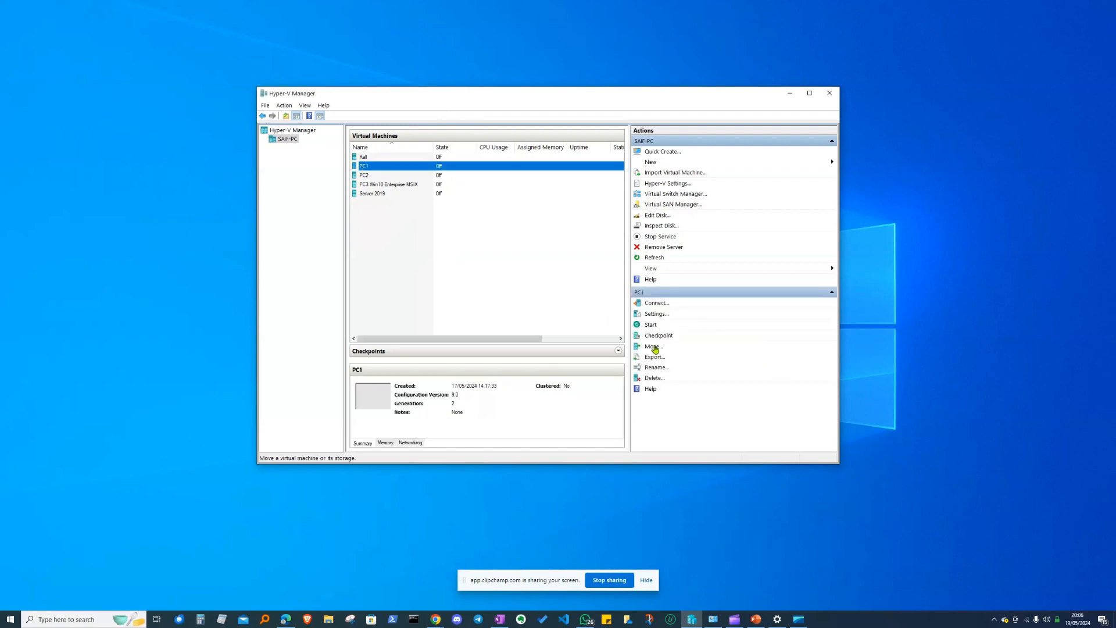
click(651, 325)
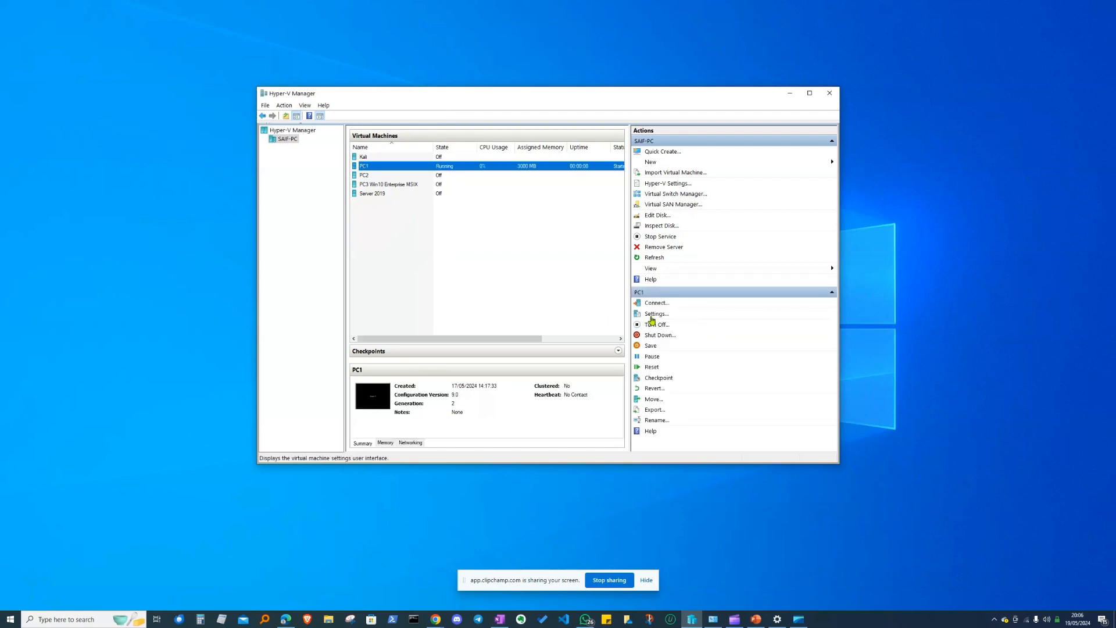
click(381, 175)
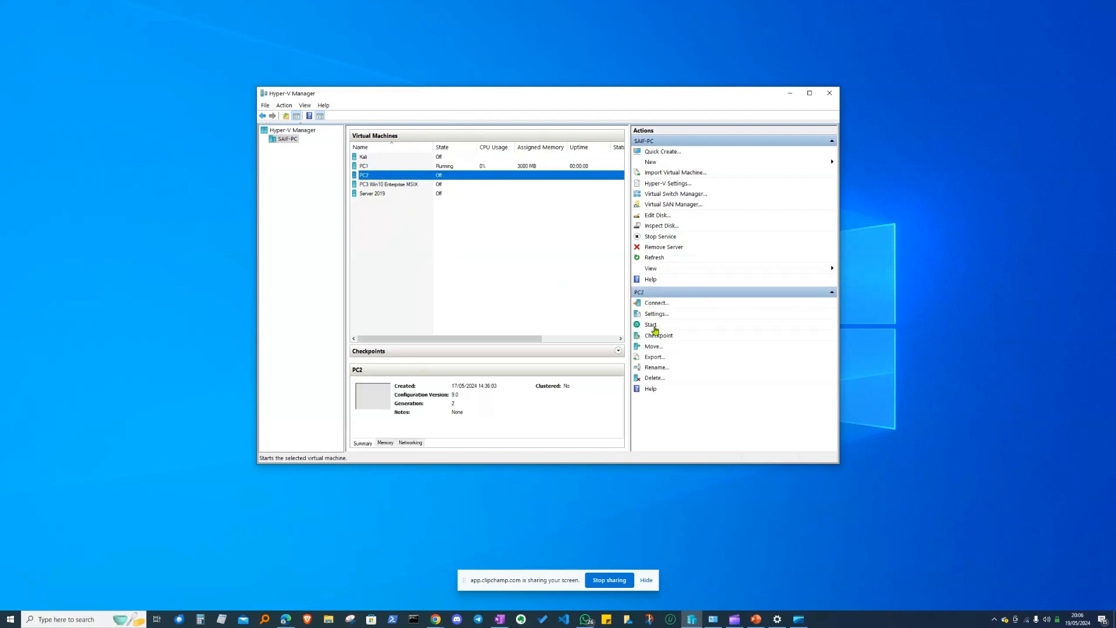
click(652, 325)
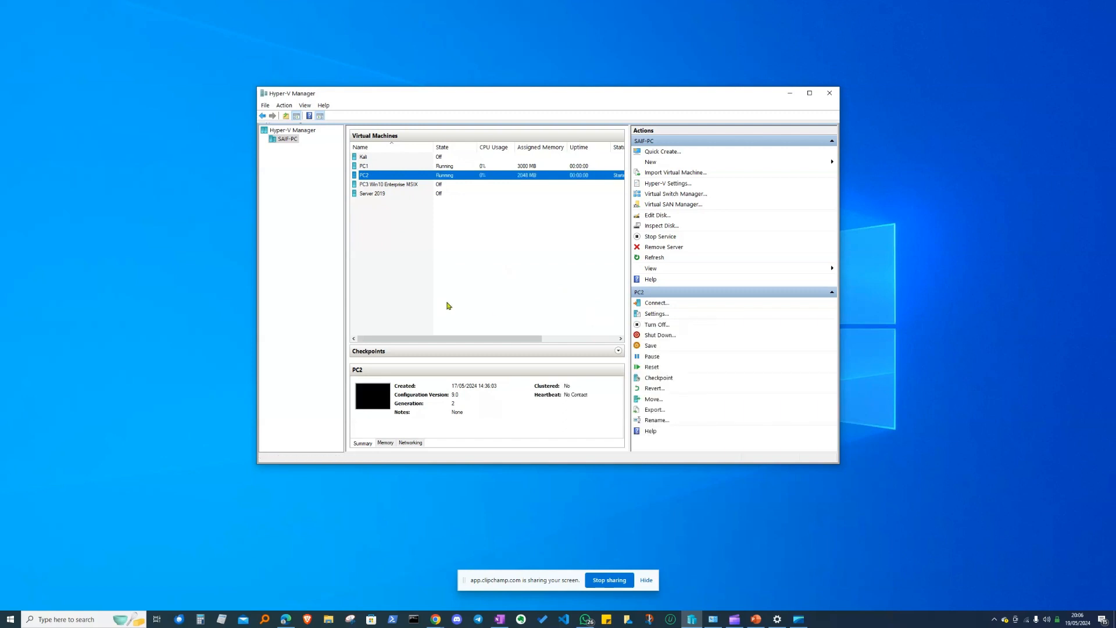
Open virtual machine connection sessions to both PC1 and PC2
click(365, 166)
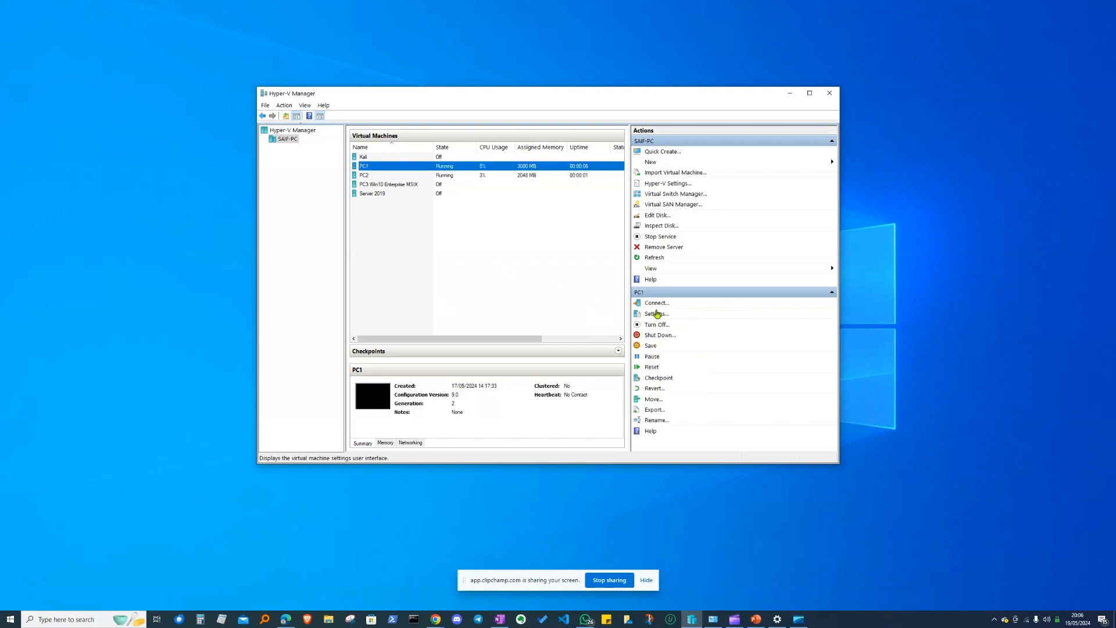
click(657, 303)
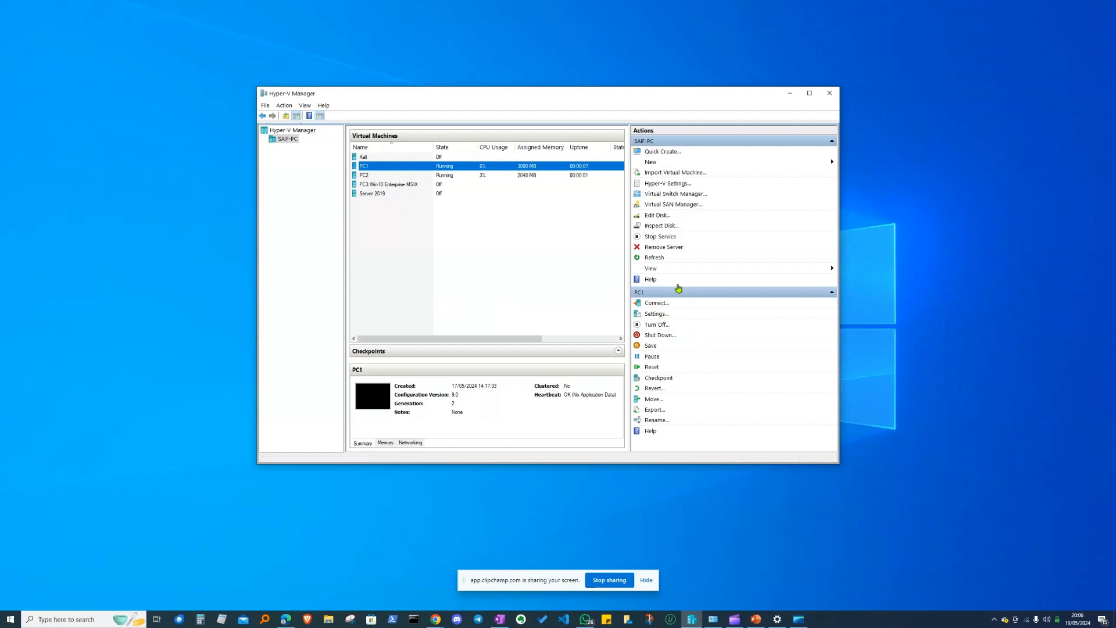
click(730, 192)
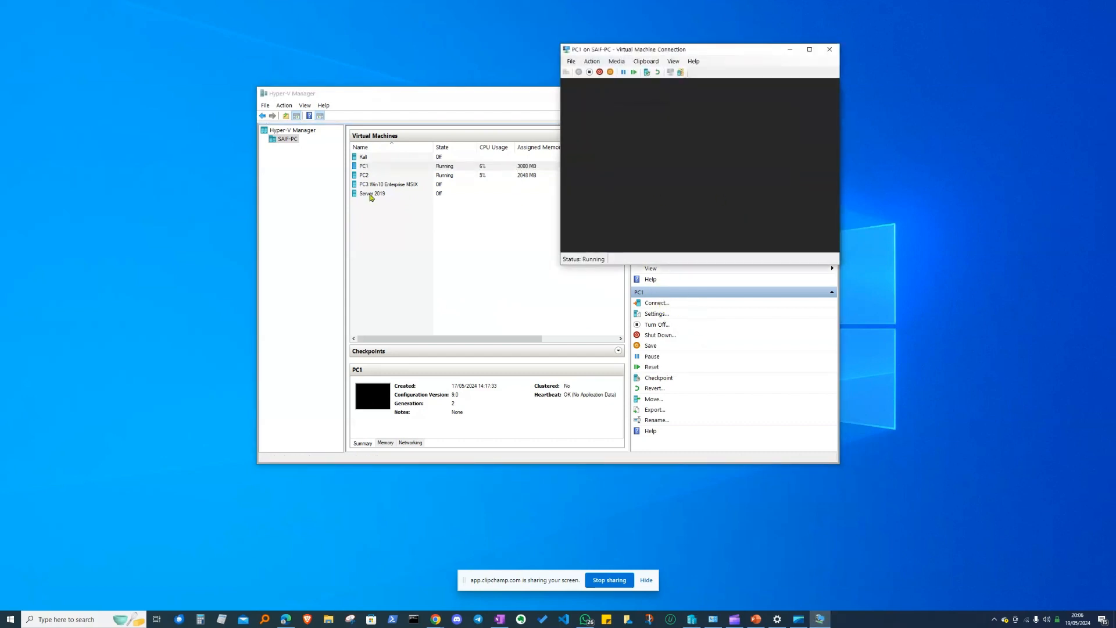
click(375, 177)
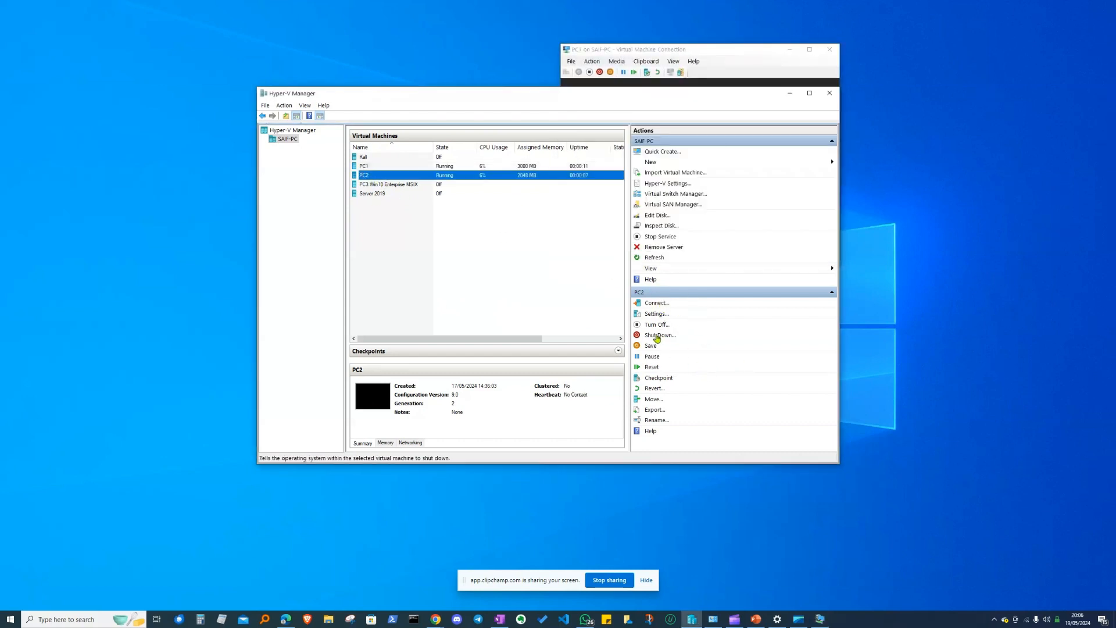
click(659, 304)
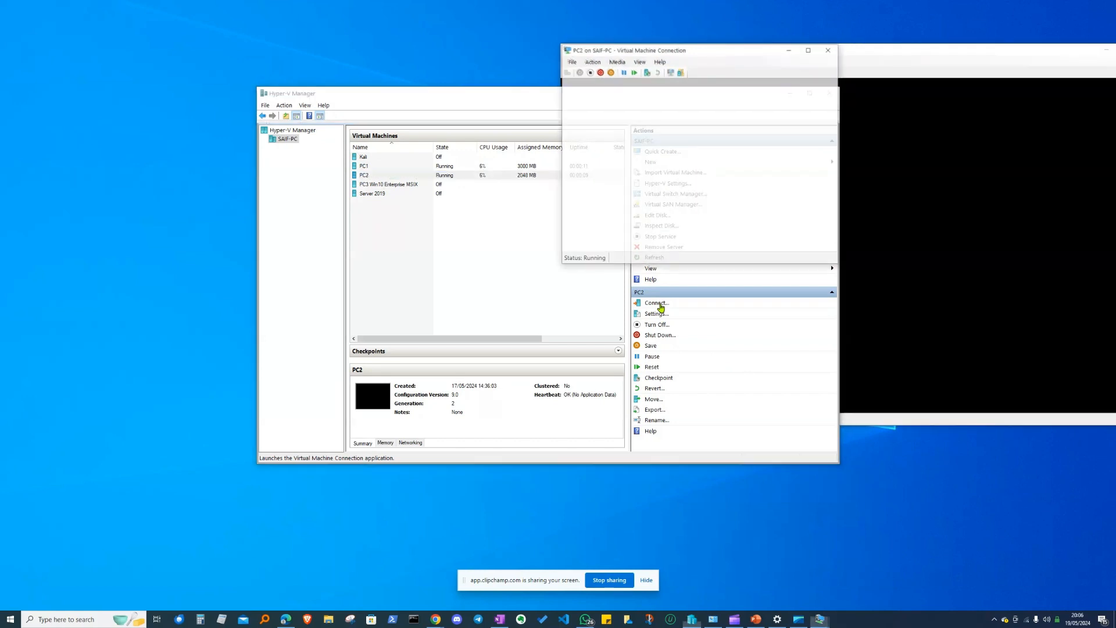
click(740, 194)
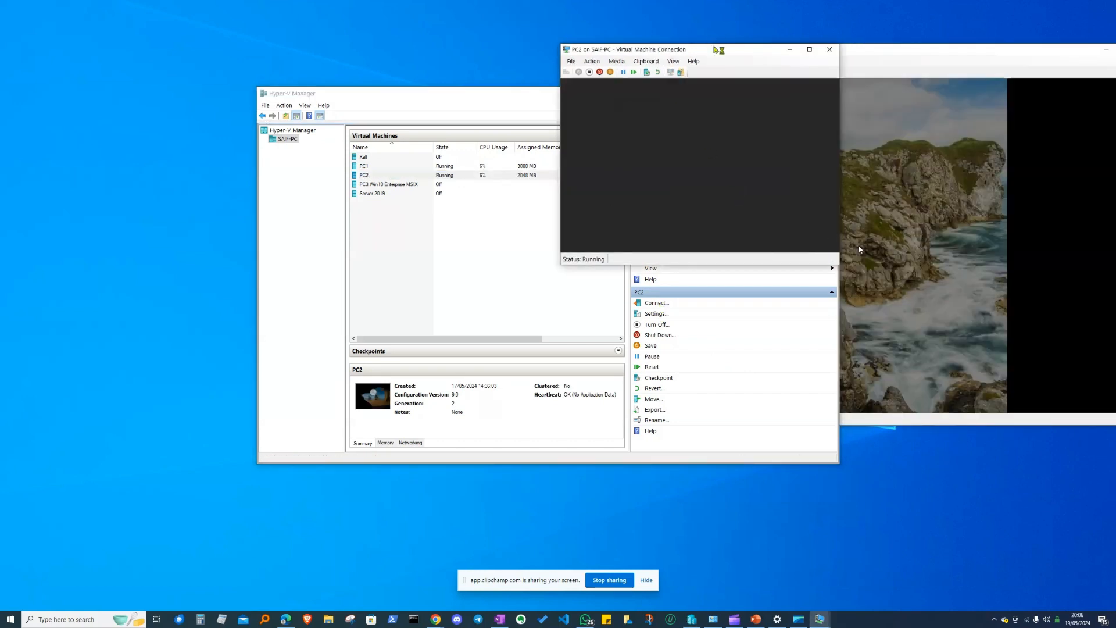
Minimize the Hyper-V Manager window and arrange the PC2 and PC1 connection windows side by side, with PC2 on the left
drag(742, 51, 264, 95)
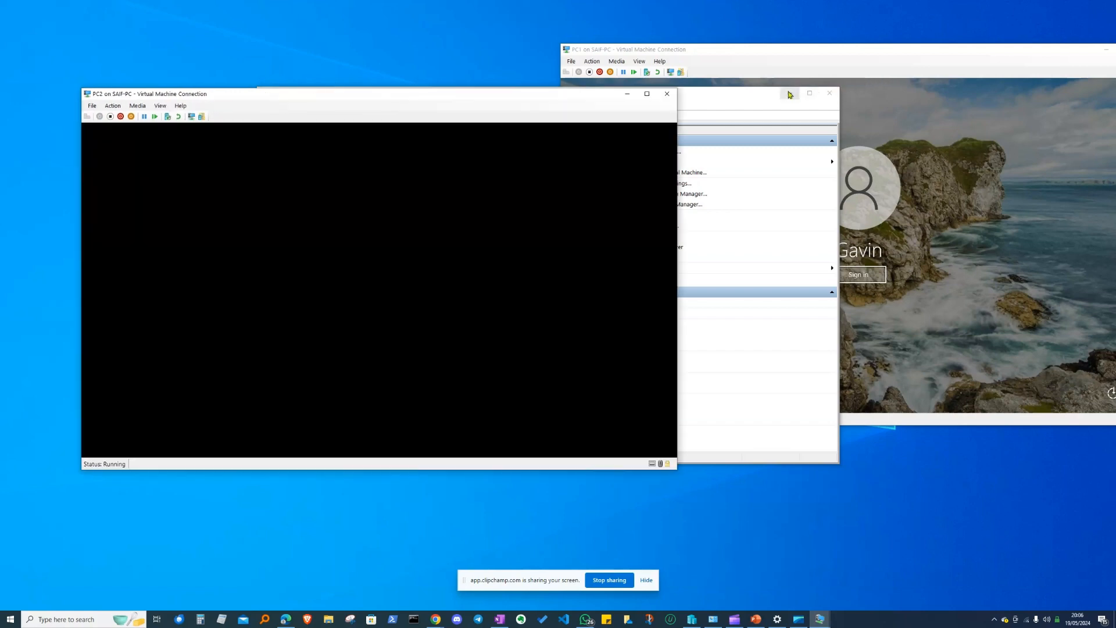
click(789, 94)
drag(507, 95, 456, 45)
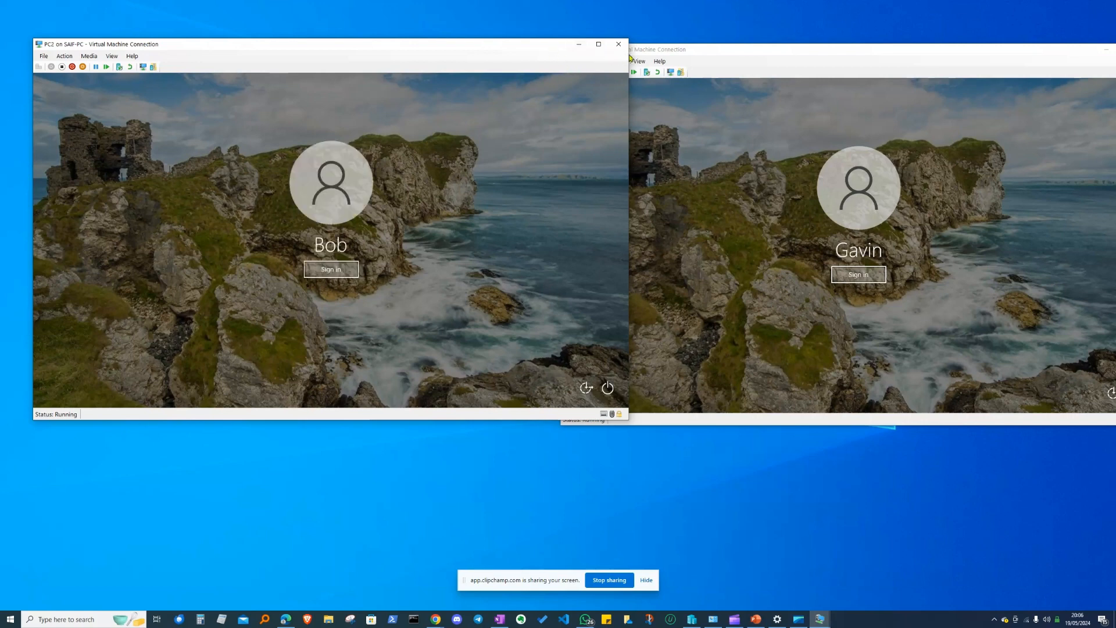
drag(560, 53, 536, 53)
drag(831, 47, 848, 54)
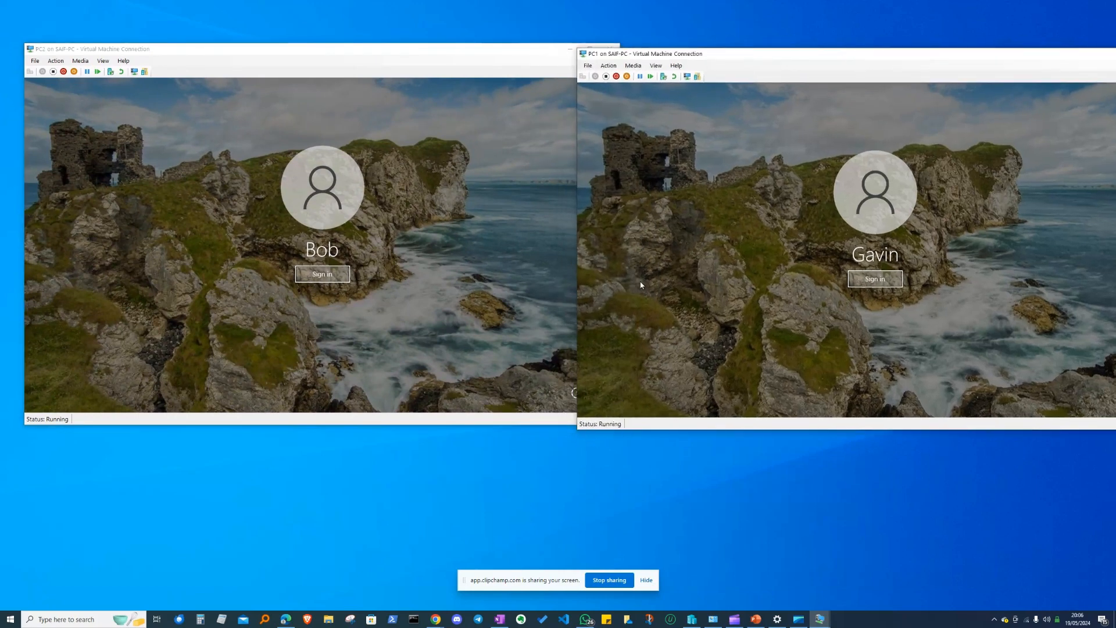
Sign in to Windows on both the PC2 and PC1 virtual machines and bring the PC2 window to the front
click(309, 272)
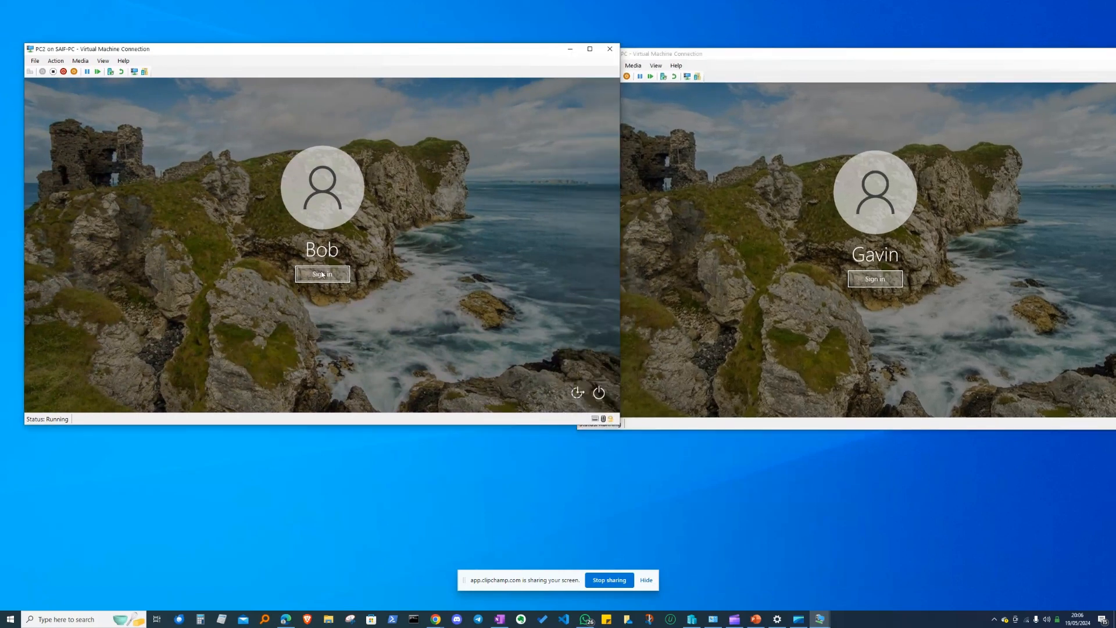
click(875, 280)
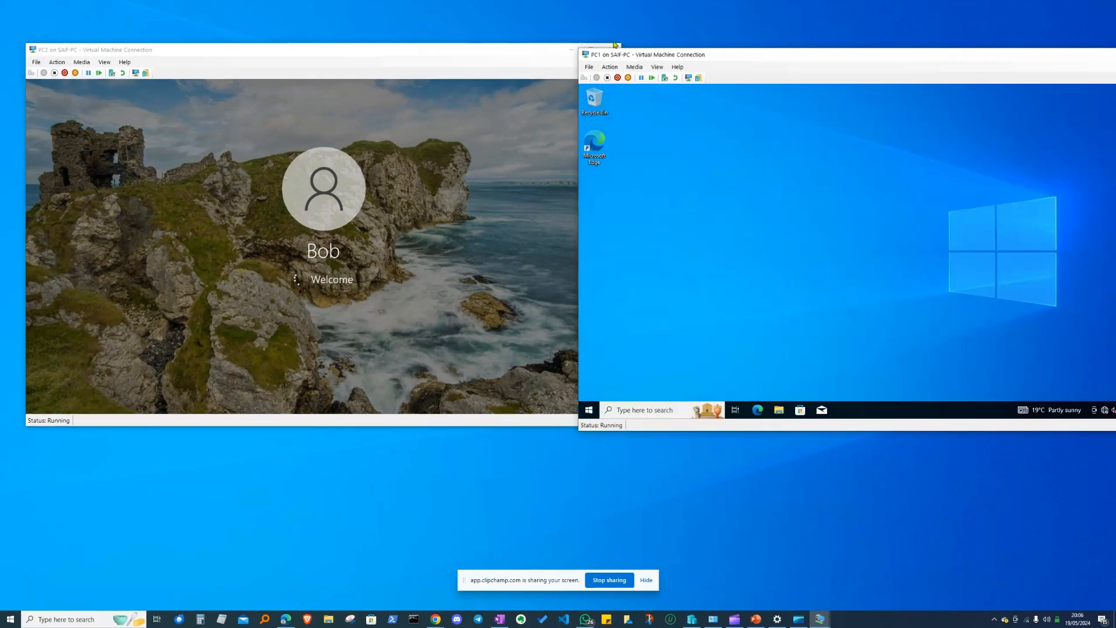
mouse_move(486, 55)
mouse_down()
mouse_move(451, 55)
mouse_move(484, 70)
mouse_move(478, 54)
mouse_move(500, 63)
mouse_move(487, 64)
mouse_up()
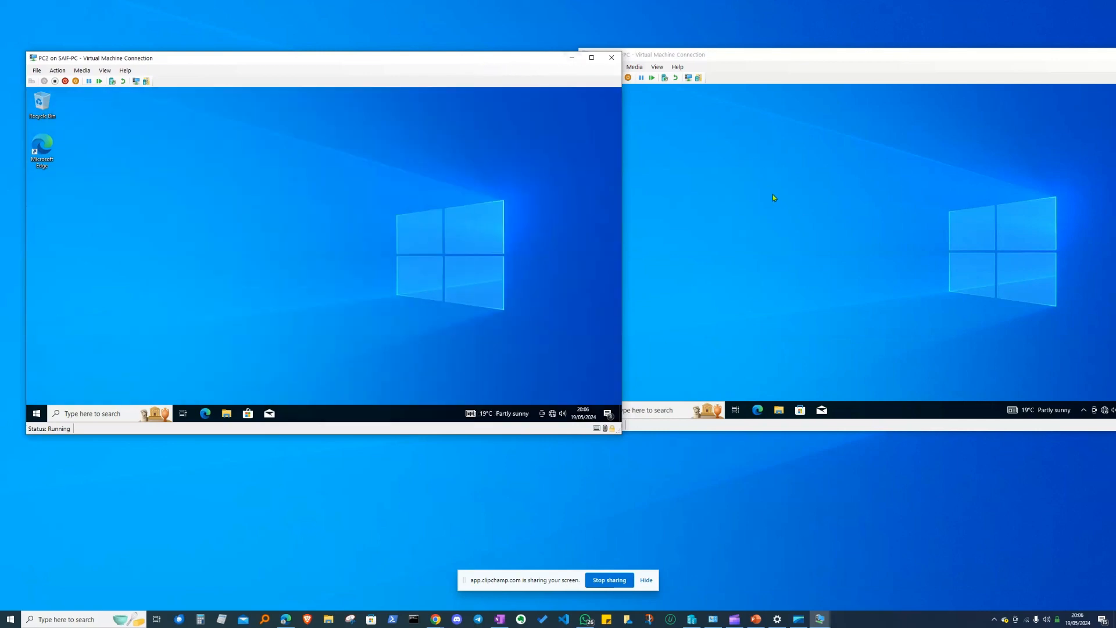
Open a command prompt on PC2, run ipconfig, and examine its autoconfiguration IPv4 address
click(80, 410)
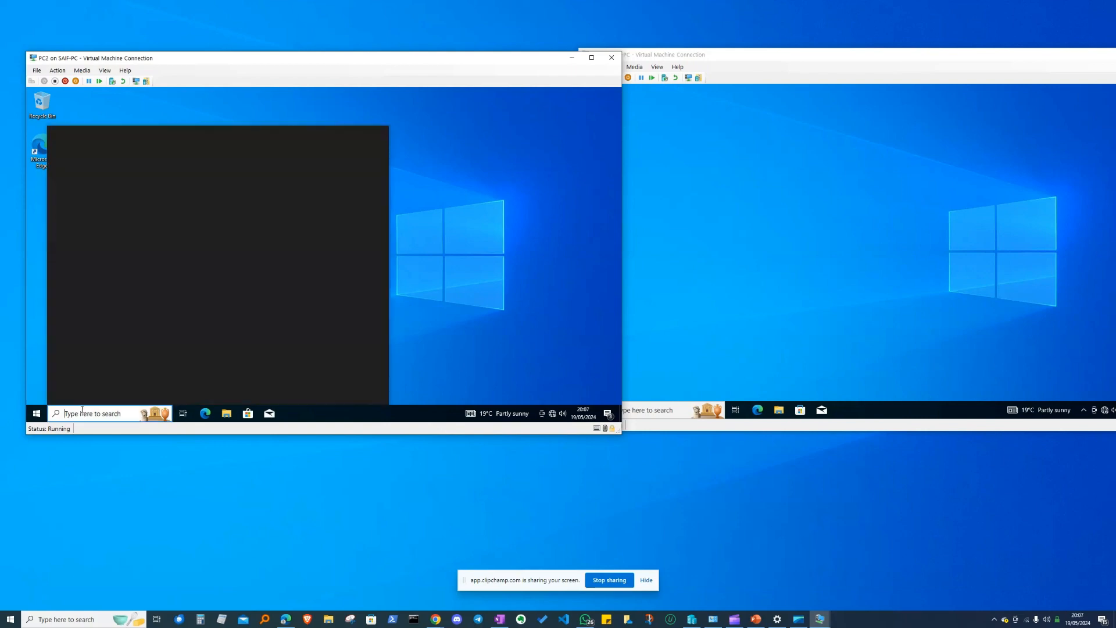
text(cm)
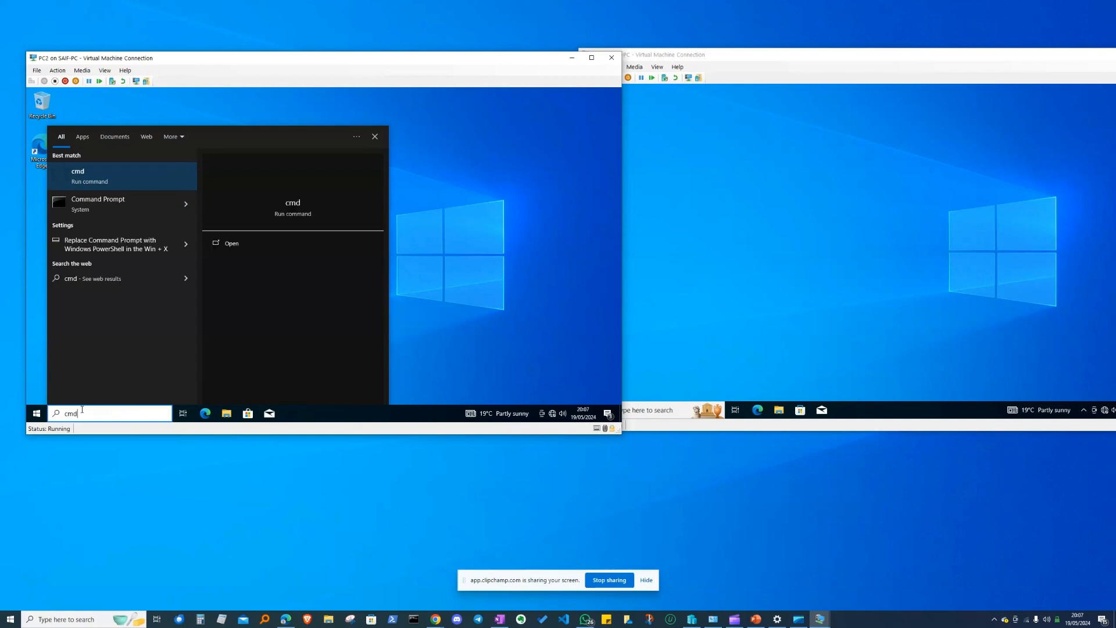
text(d)
key(Return)
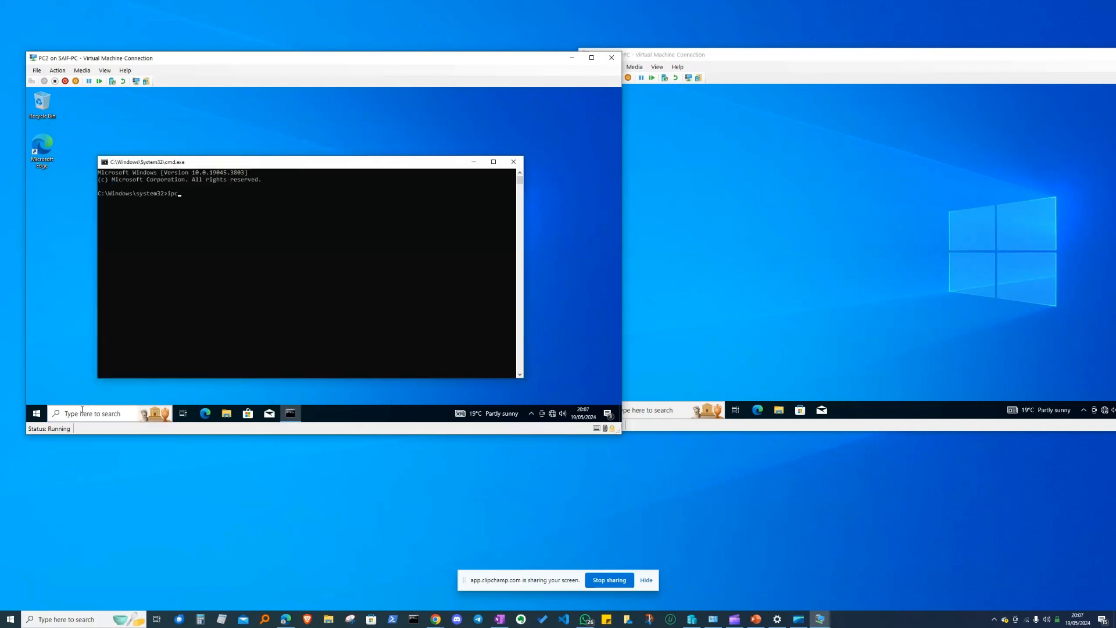
text(ipconfig)
key(Return)
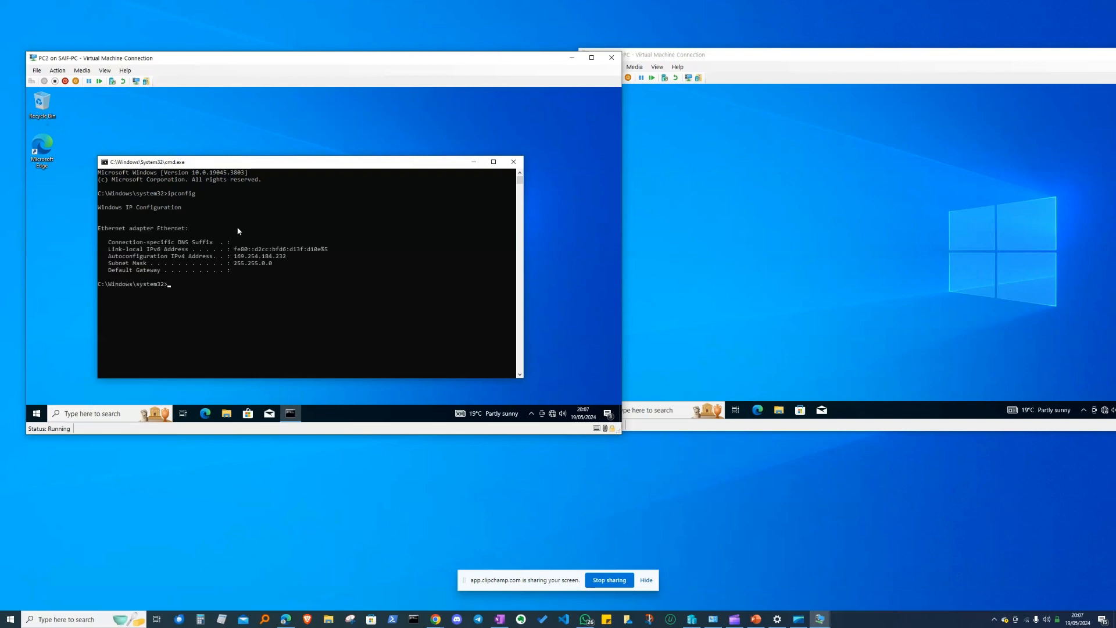
drag(287, 256, 236, 259)
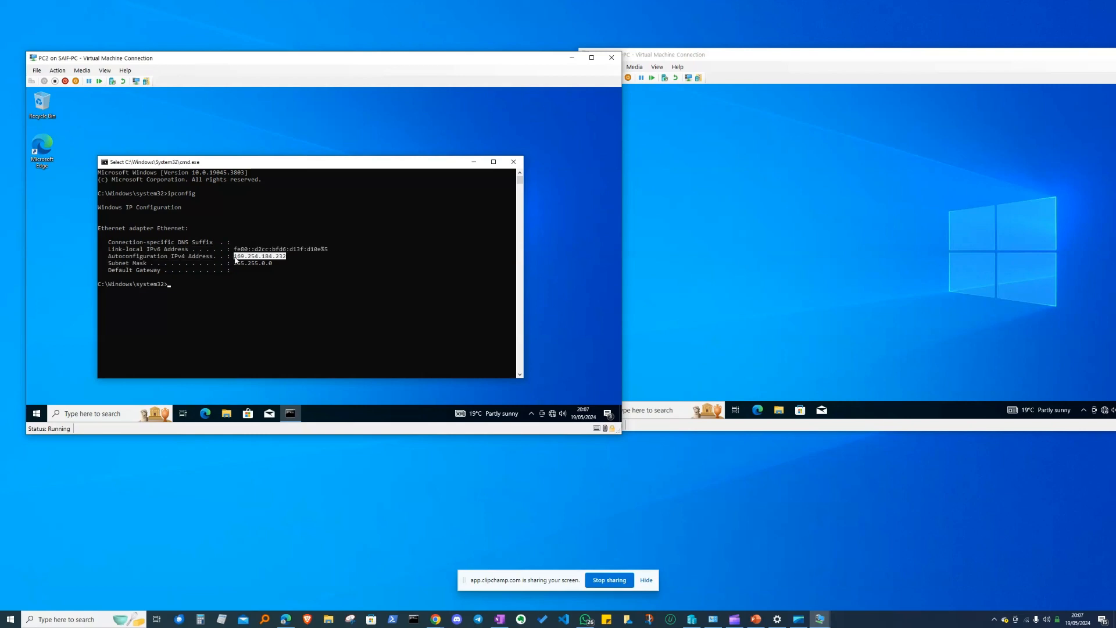
click(273, 278)
Open a command prompt on PC1, run ipconfig, and examine its autoconfiguration IPv4 address
click(982, 227)
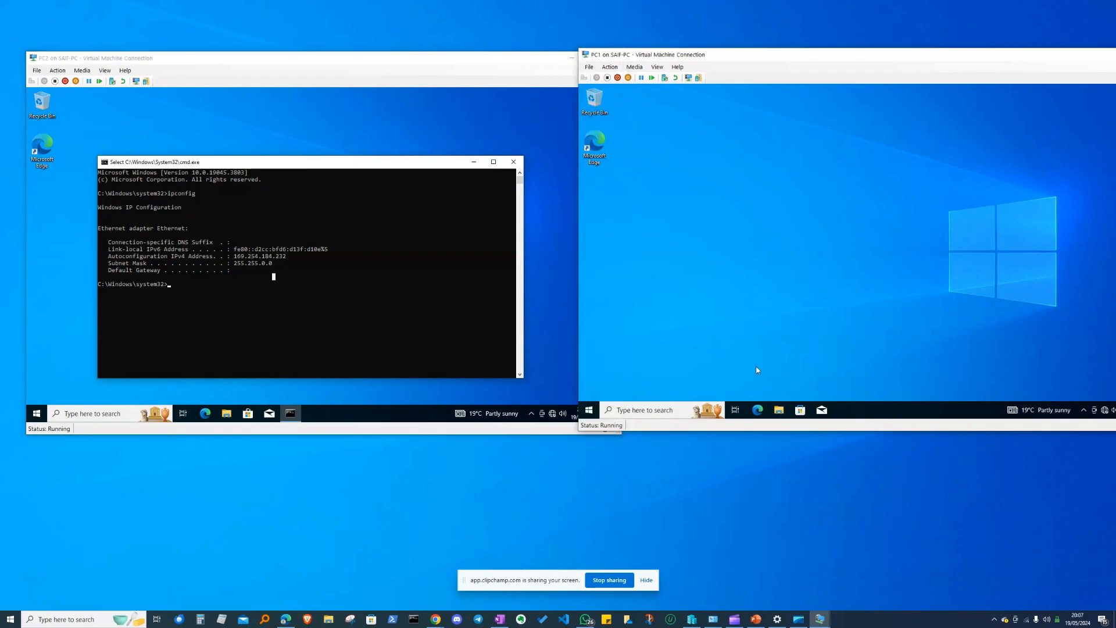
click(668, 417)
text(cmd)
key(Return)
text(ipconfig)
key(Return)
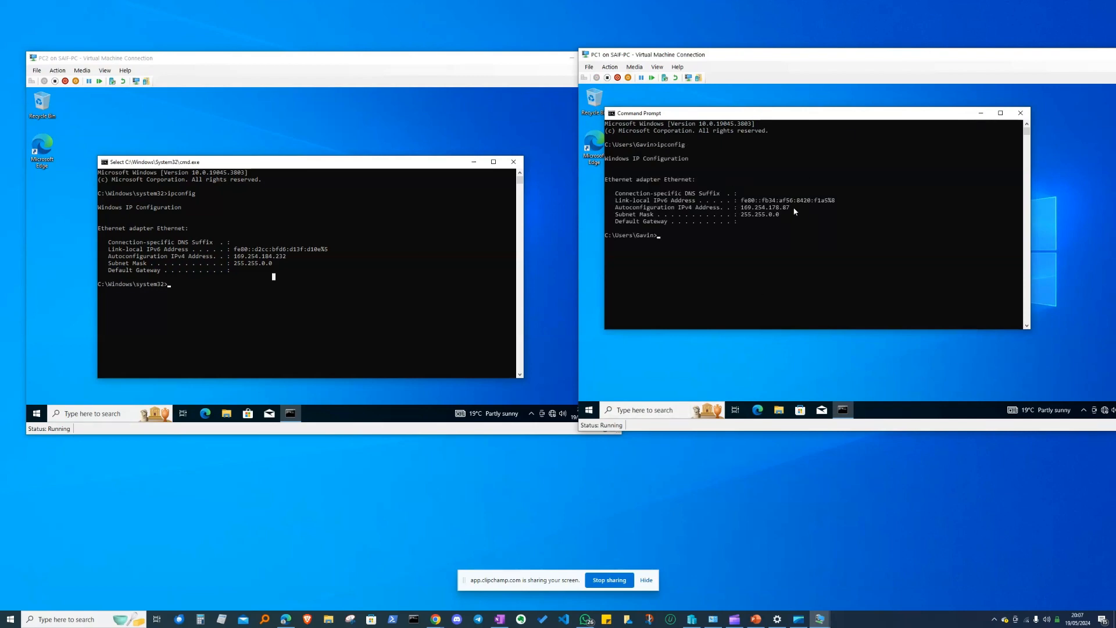
drag(790, 207, 684, 200)
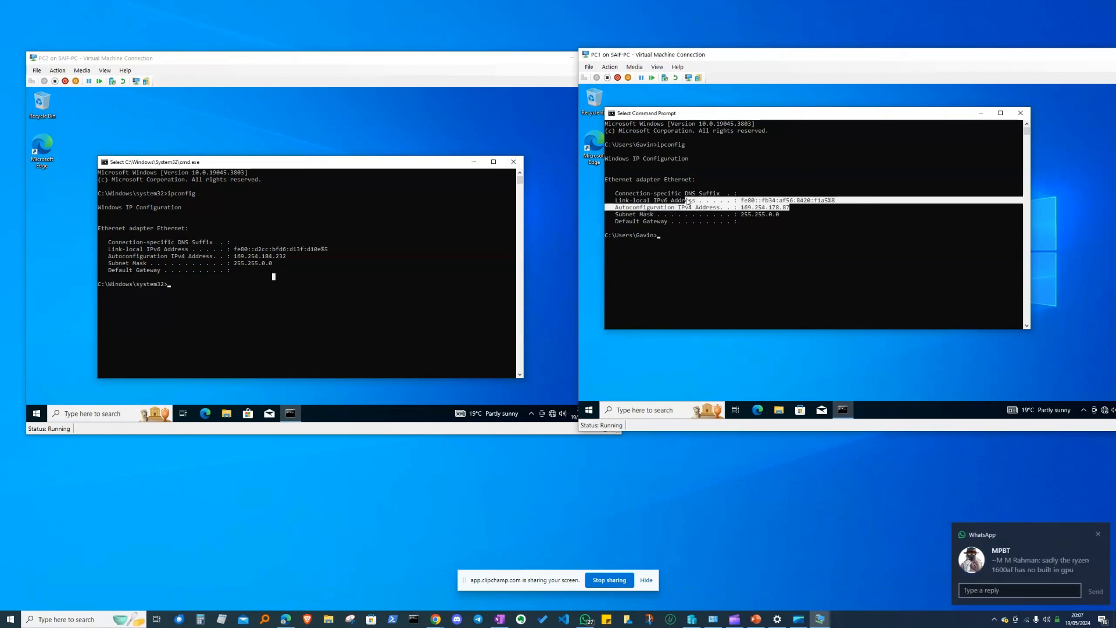
Open the adapter options from the Network & Internet settings on PC2 and select the Ethernet connection
click(426, 68)
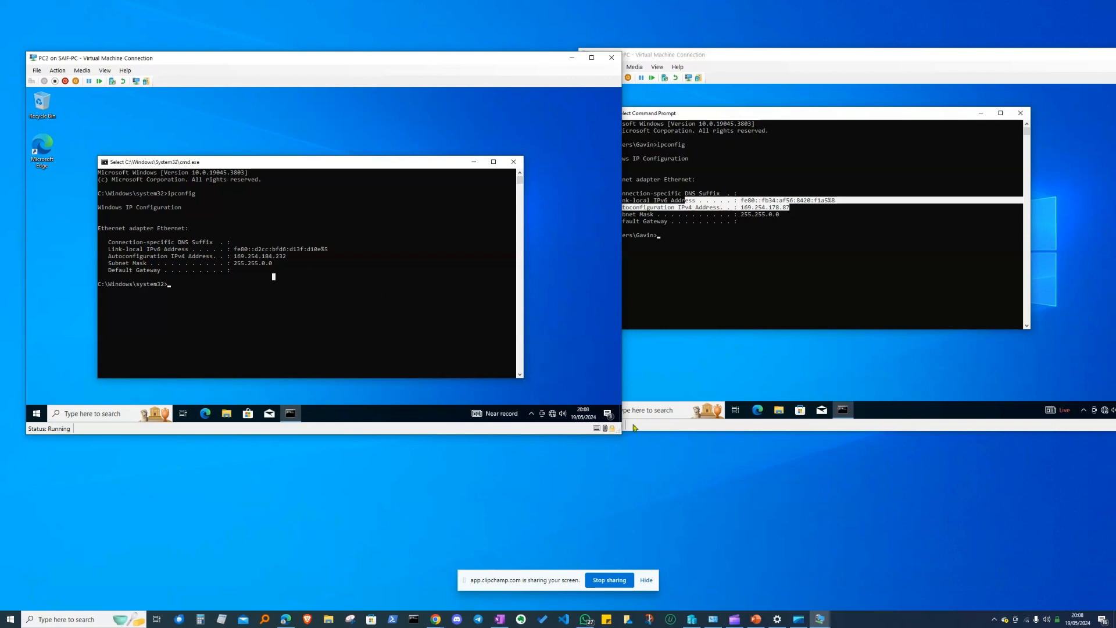
right_click(551, 412)
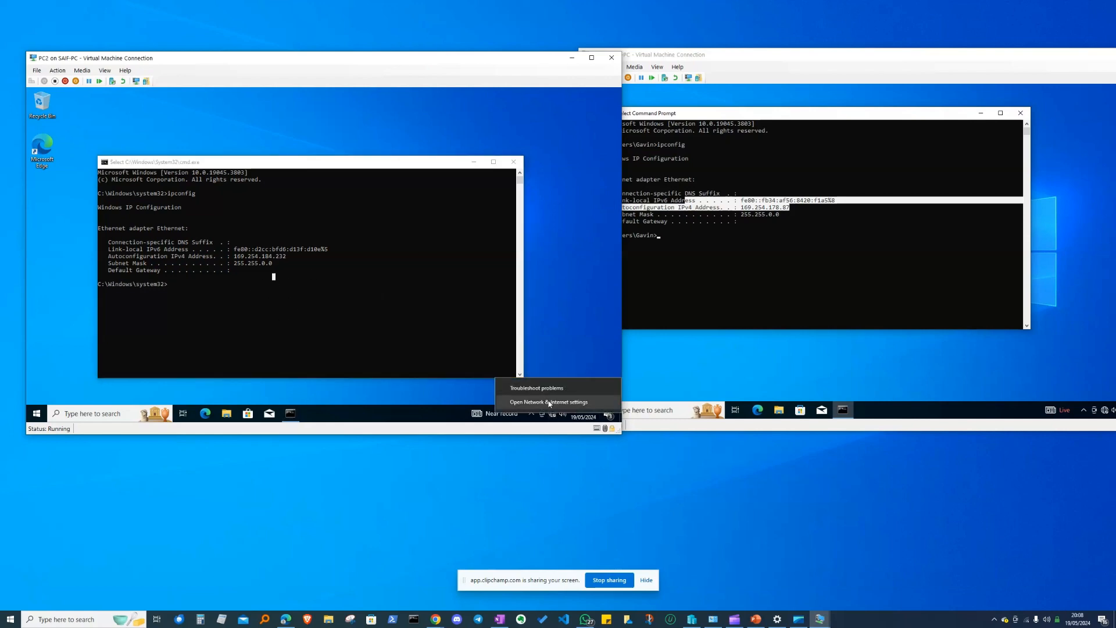
click(530, 403)
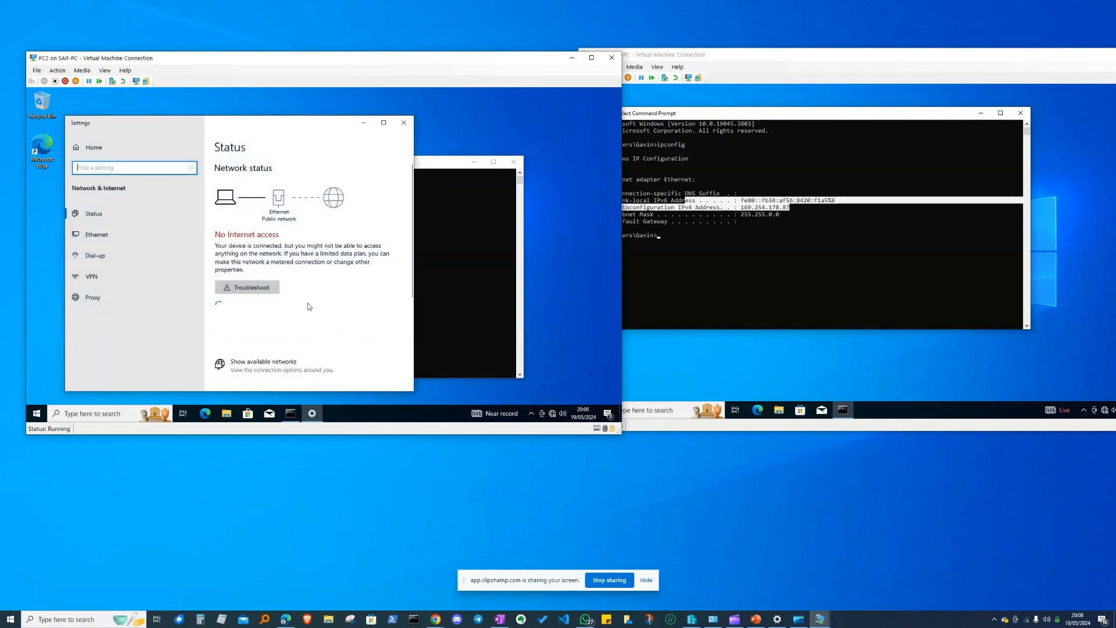
scroll(309, 329, down, 2)
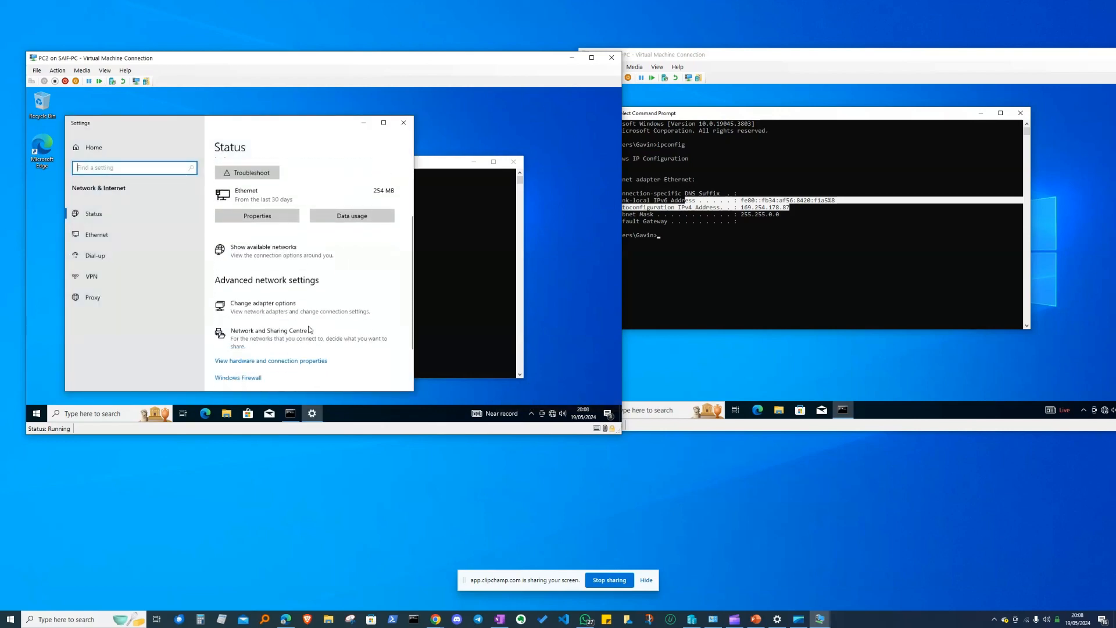
click(251, 302)
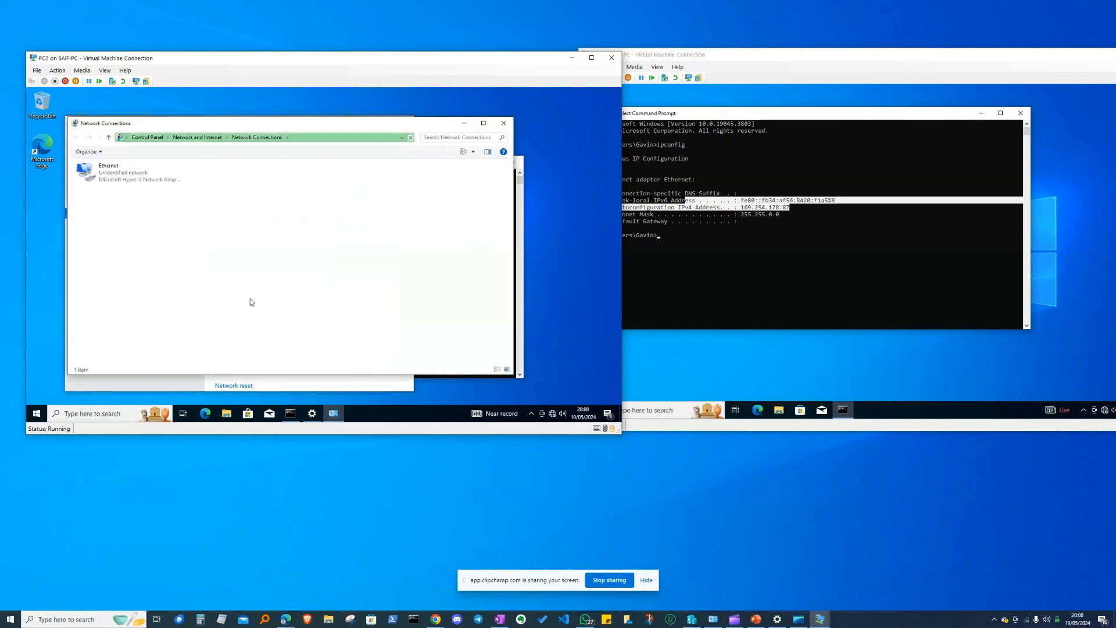
click(113, 172)
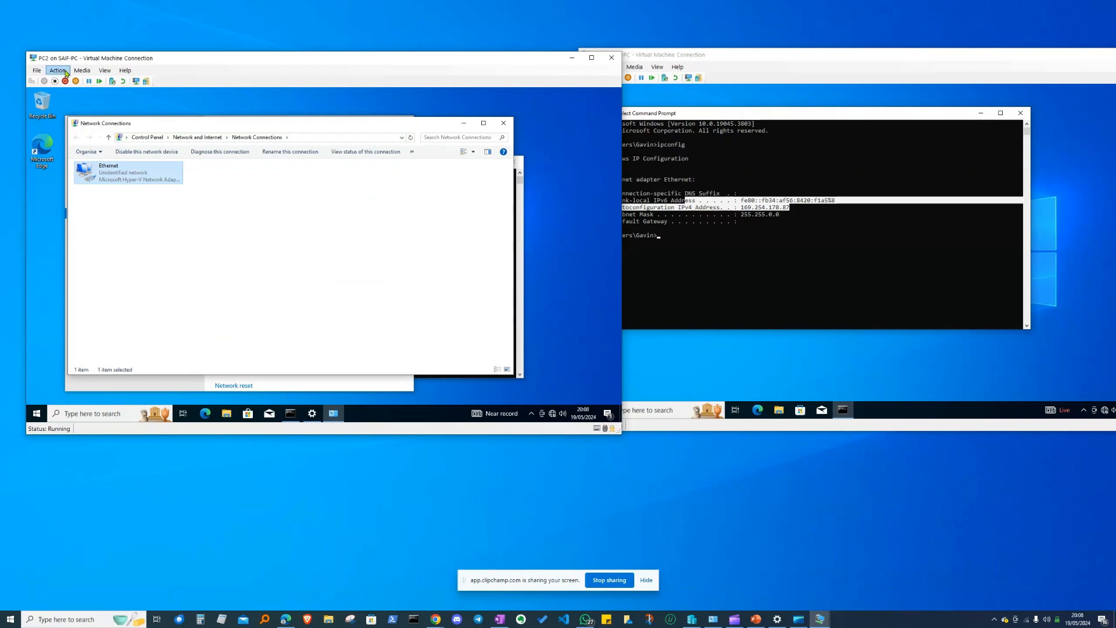
click(848, 56)
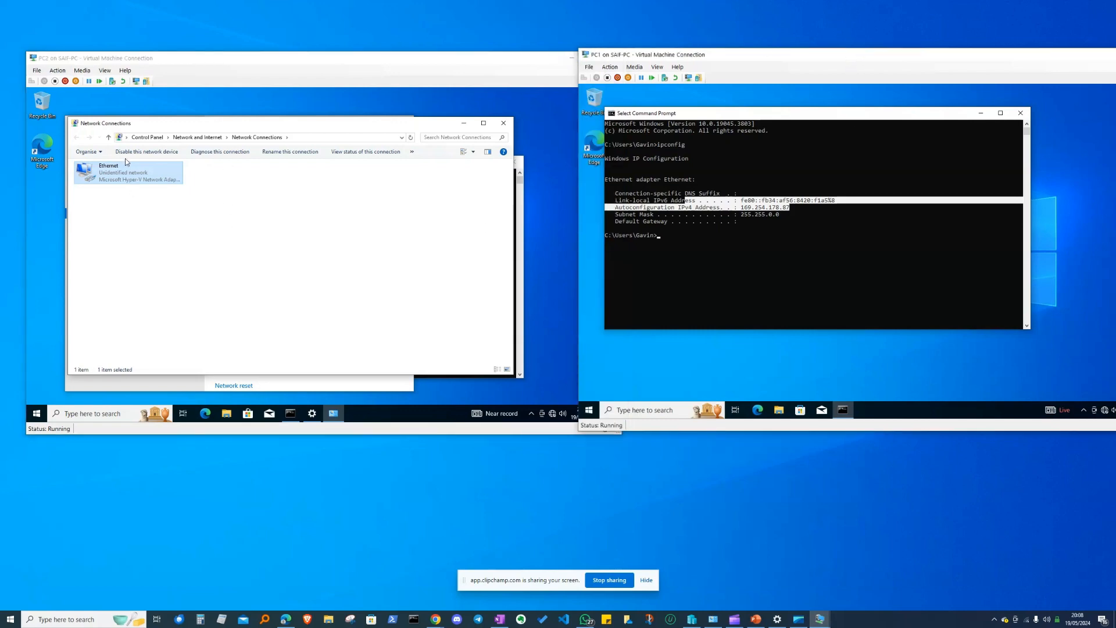
Open the Internet Protocol Version 4 (TCP/IPv4) properties of PC2's Ethernet connection
right_click(121, 172)
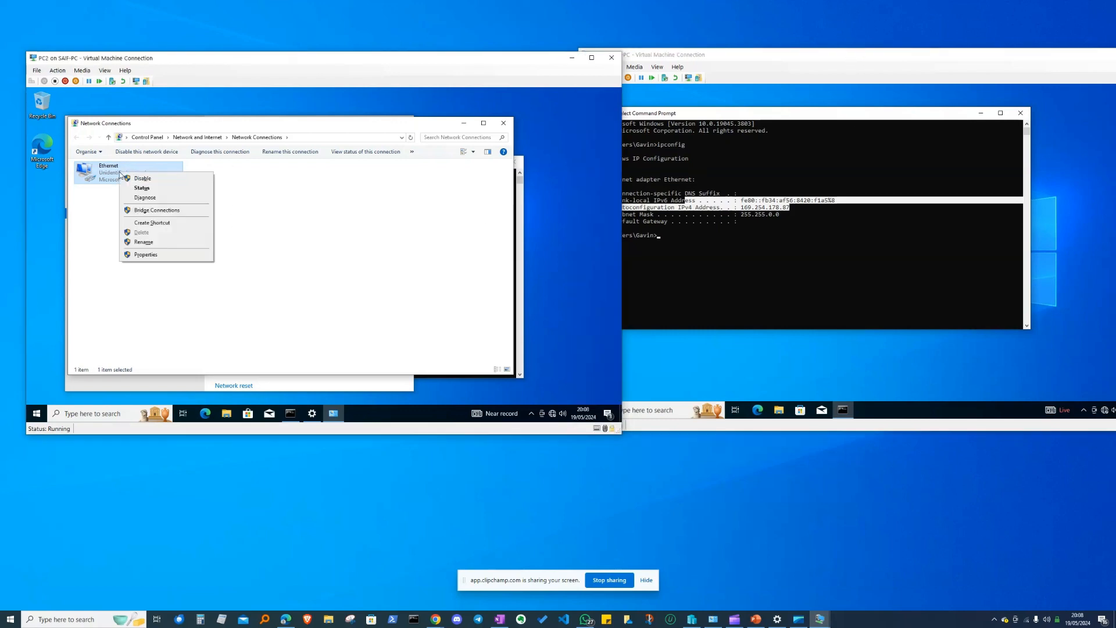
click(145, 254)
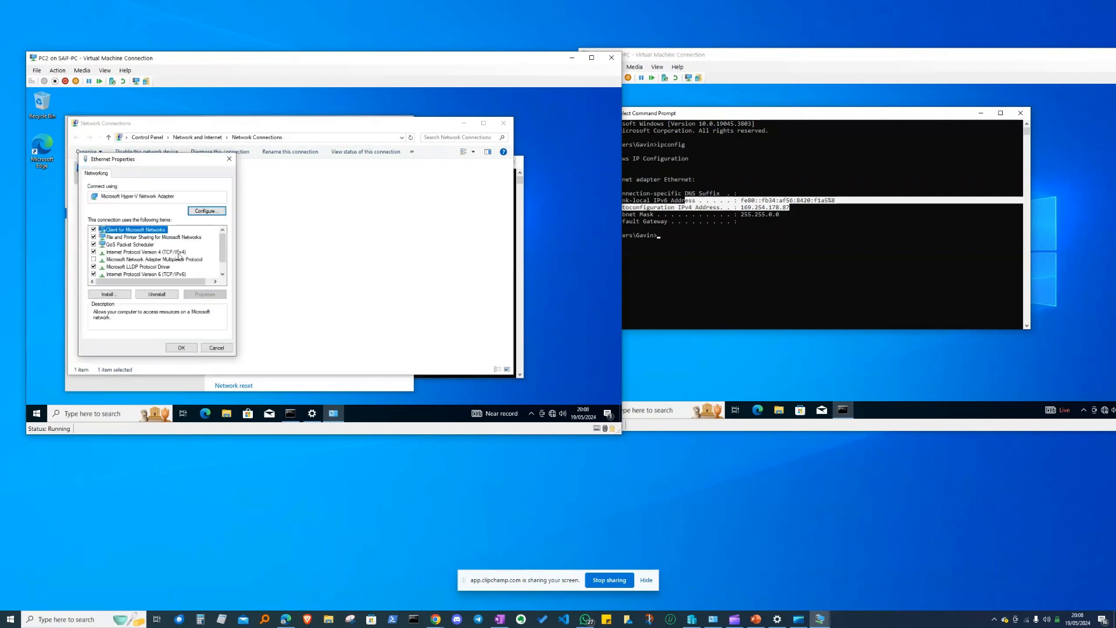
click(154, 252)
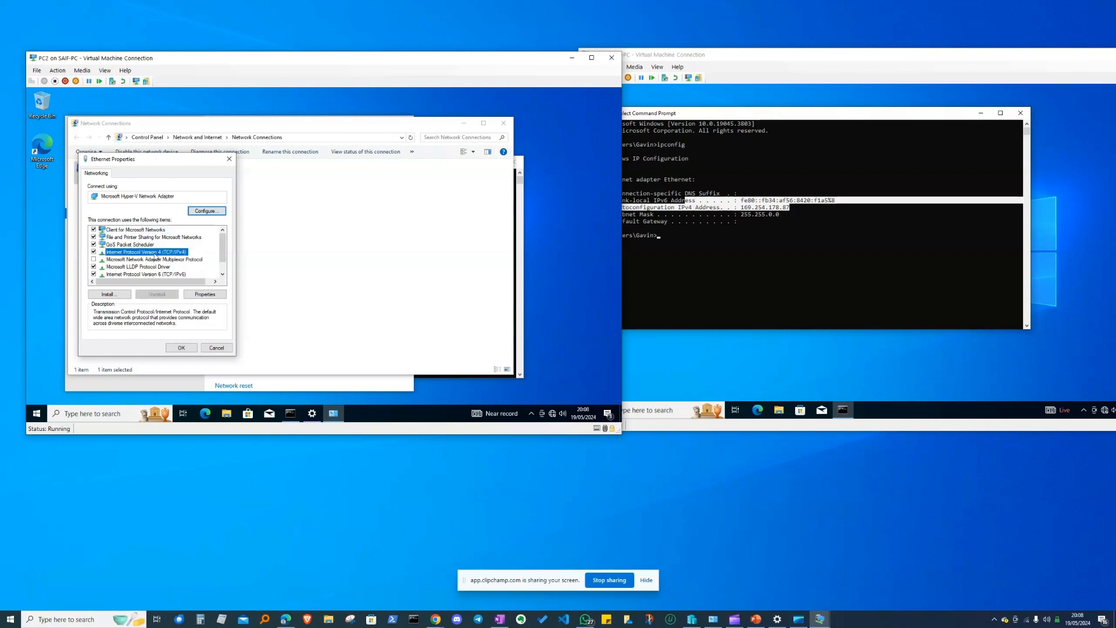
click(216, 296)
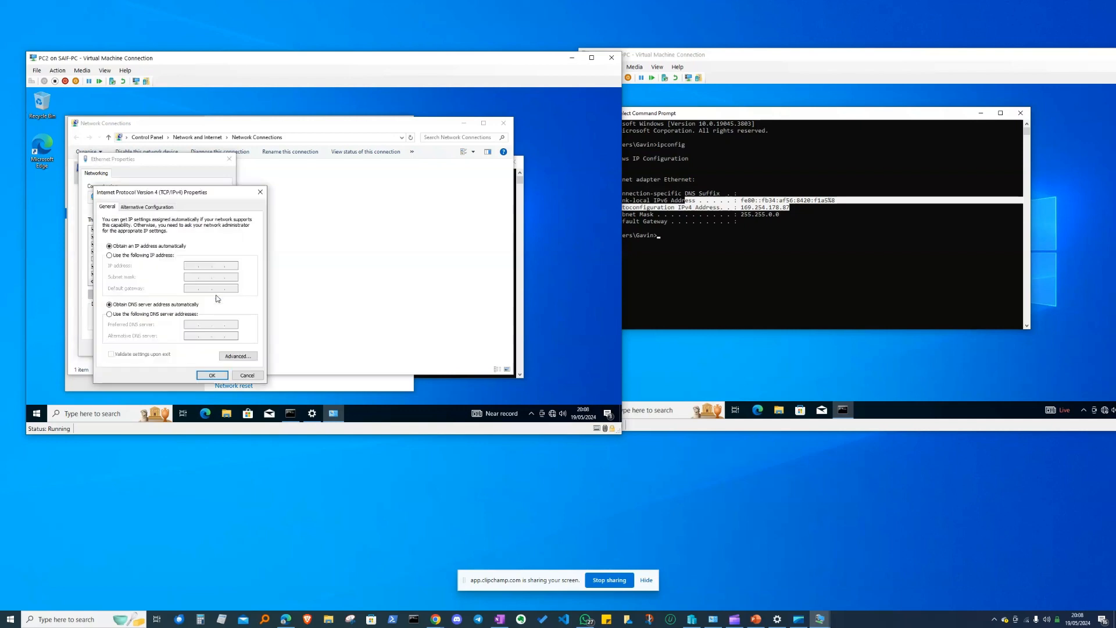
Assign PC2 the static IP address 192.168.1.2 with subnet mask 255.255.255.0, save it, and close the network windows
click(120, 259)
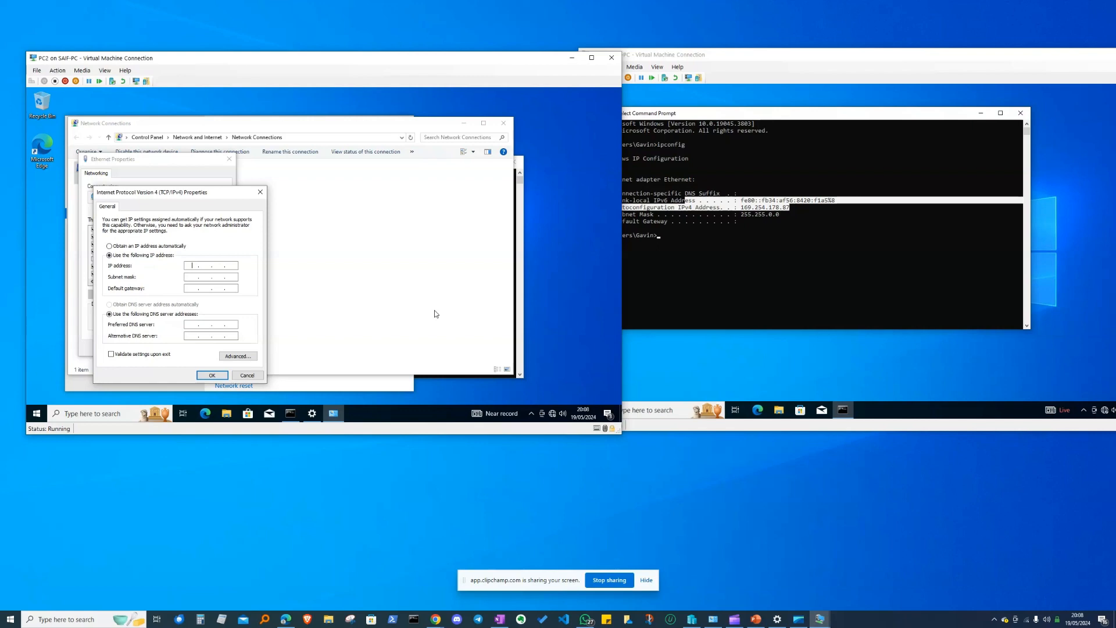
text(19)
text(2.168.1.2)
key(Tab)
double_click(231, 277)
click(218, 376)
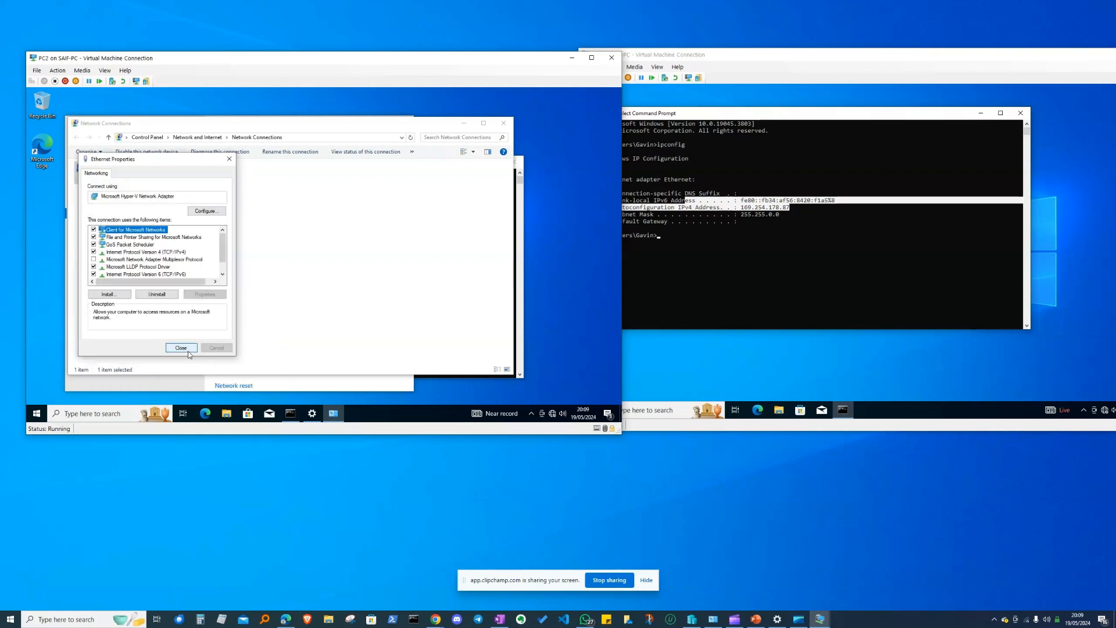
click(190, 349)
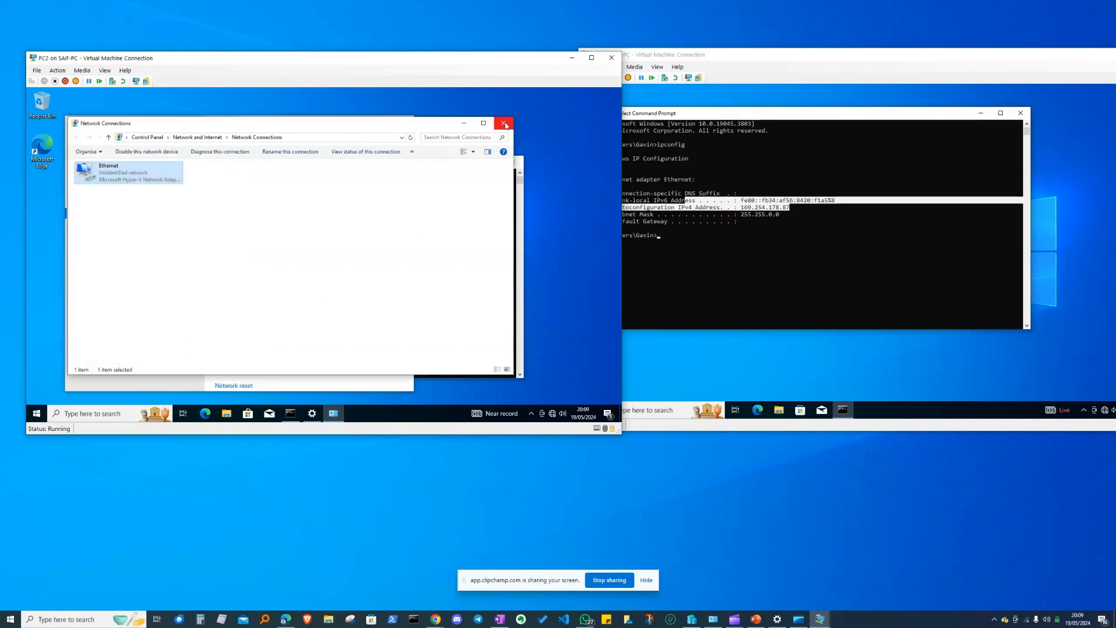
click(504, 124)
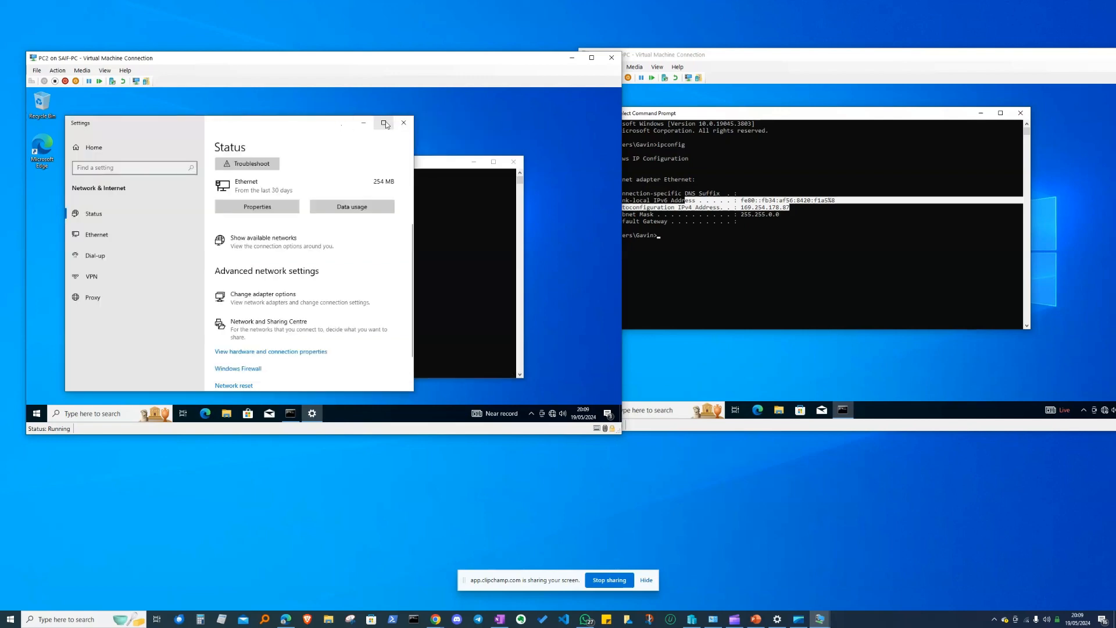
click(407, 123)
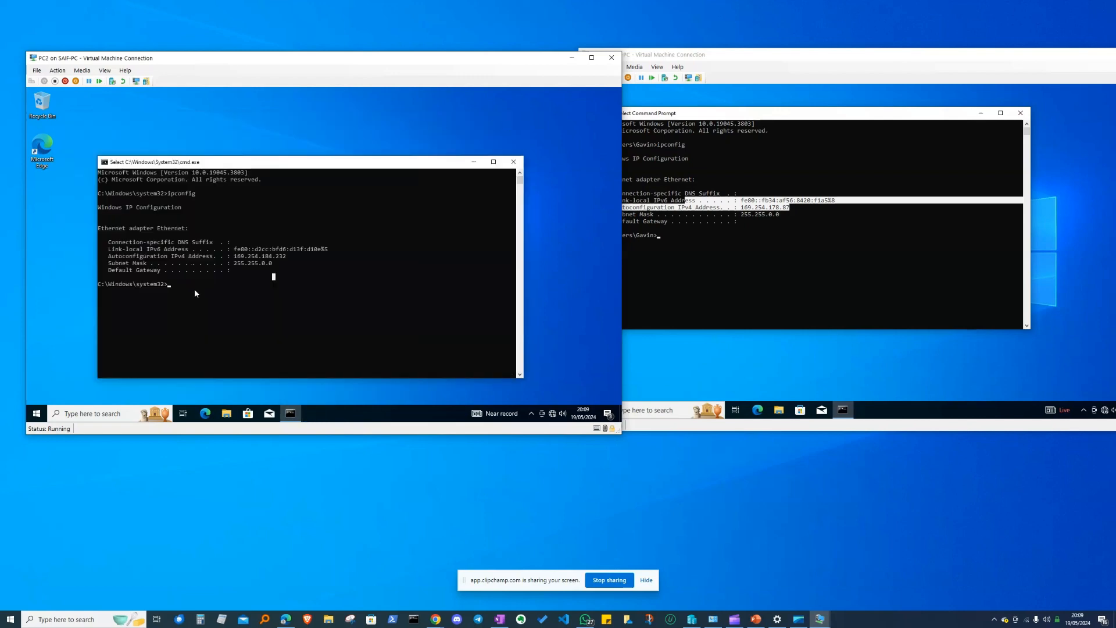
Run ipconfig again in PC2's command prompt and check the IPv4 address
text(ipconfig)
key(Return)
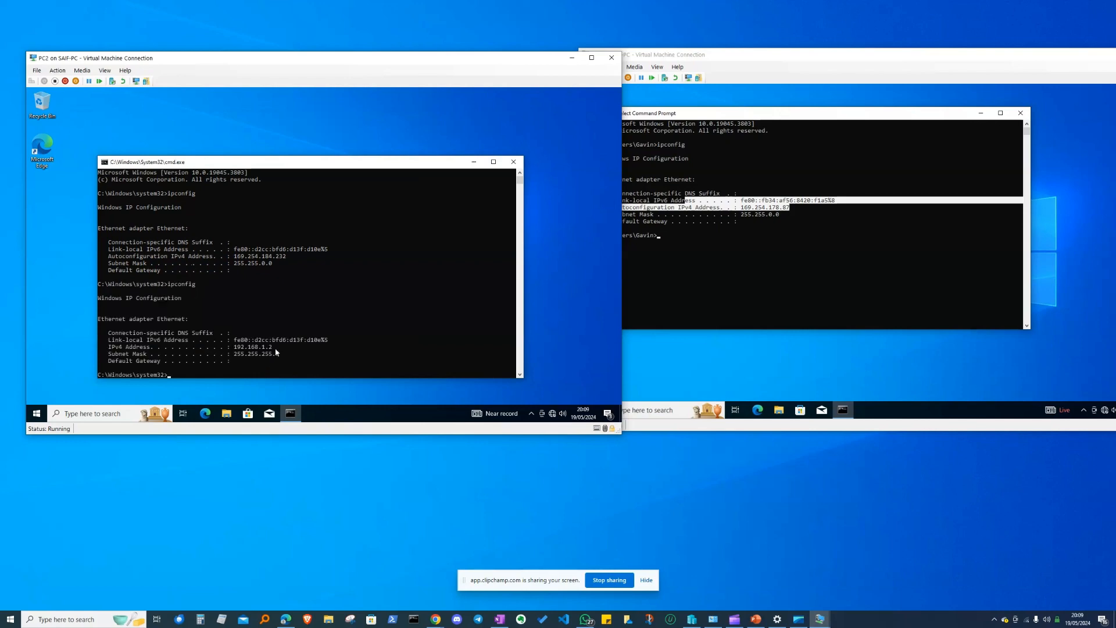
drag(273, 348, 109, 350)
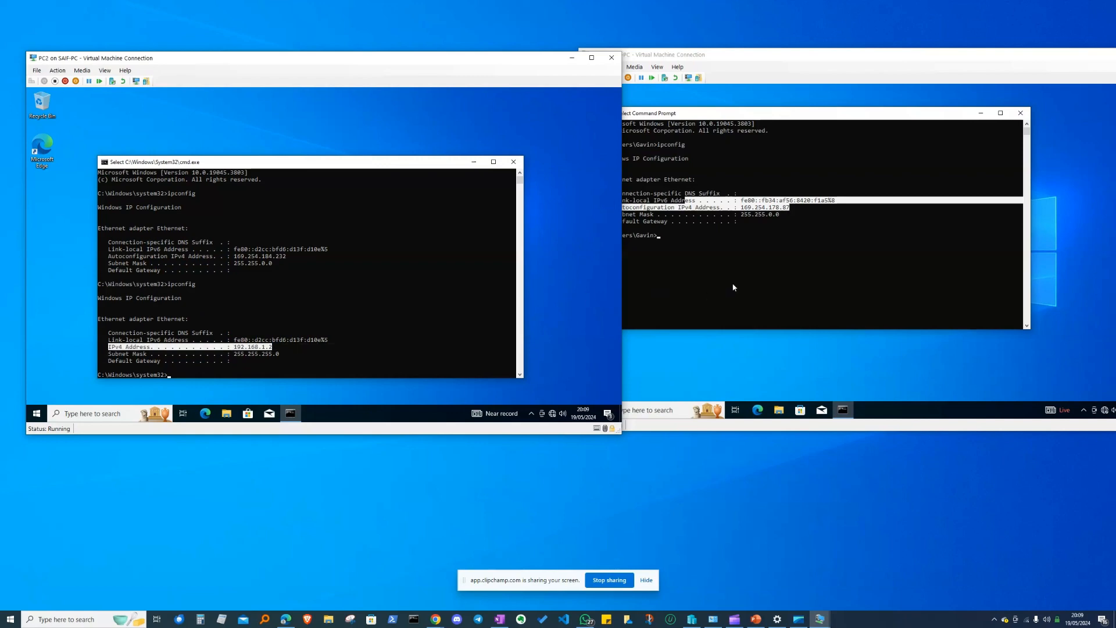
Switch to PC1 and open the adapter options from its Network & Internet settings
click(737, 64)
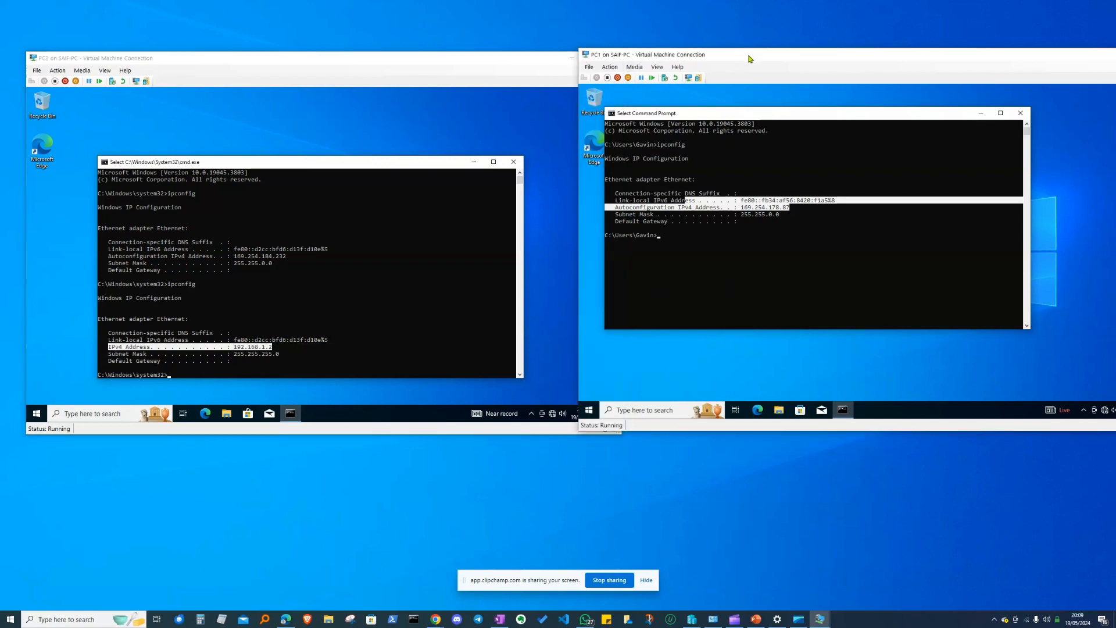
click(670, 237)
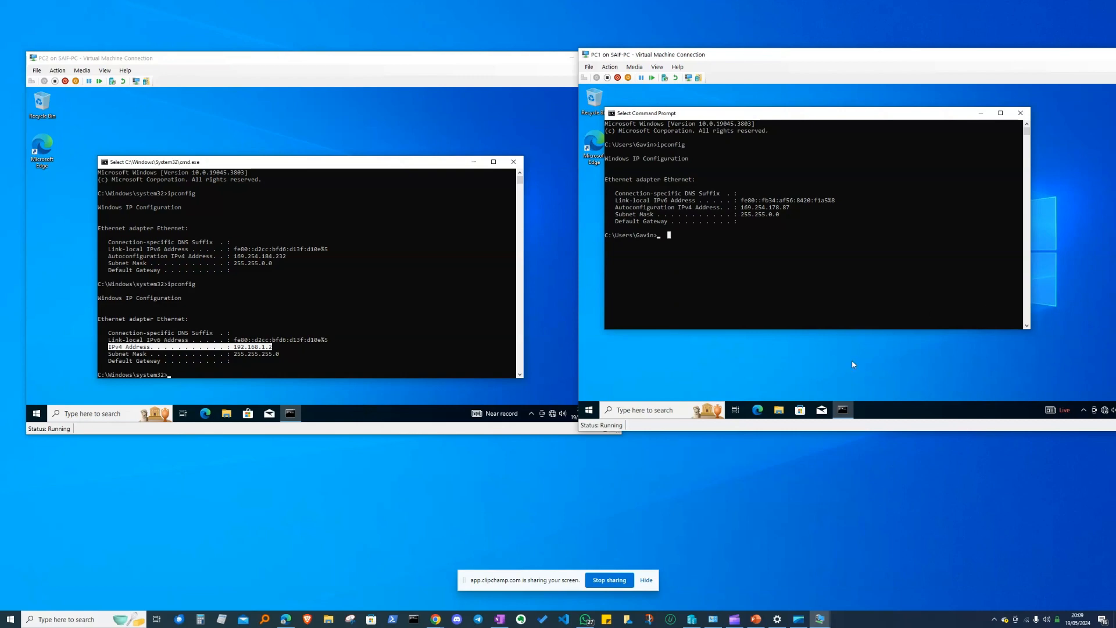
click(633, 409)
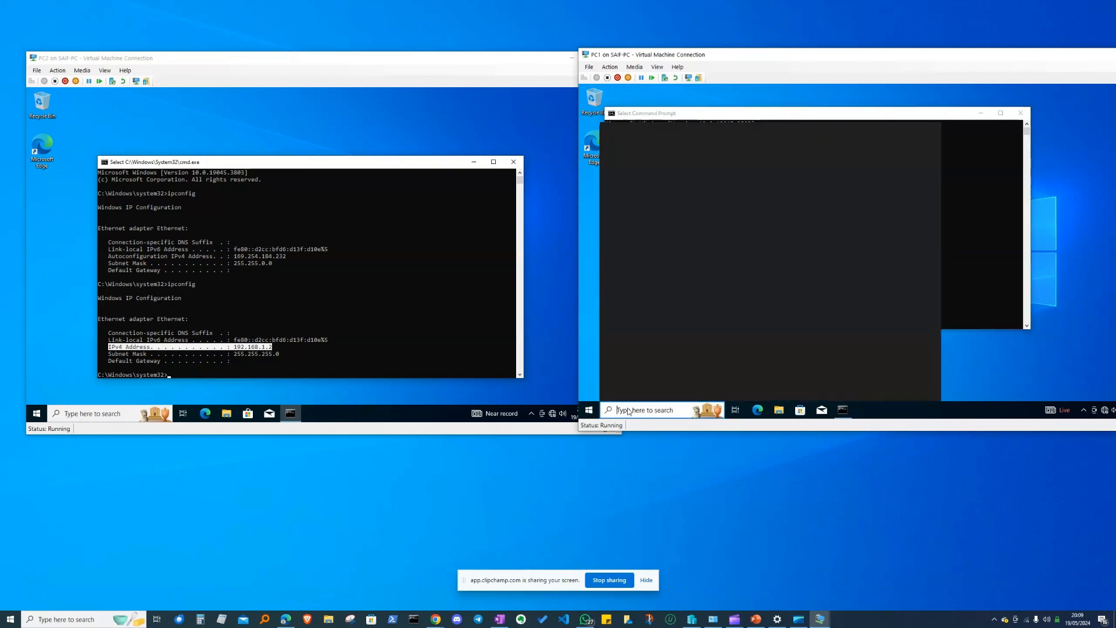
click(1047, 371)
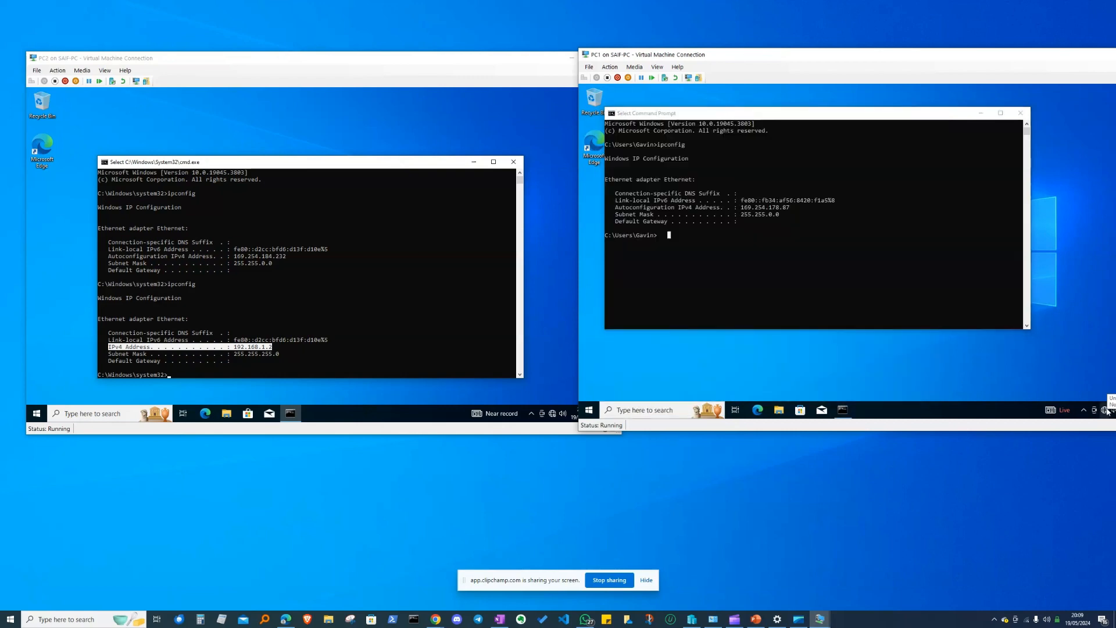
right_click(1104, 410)
click(1087, 399)
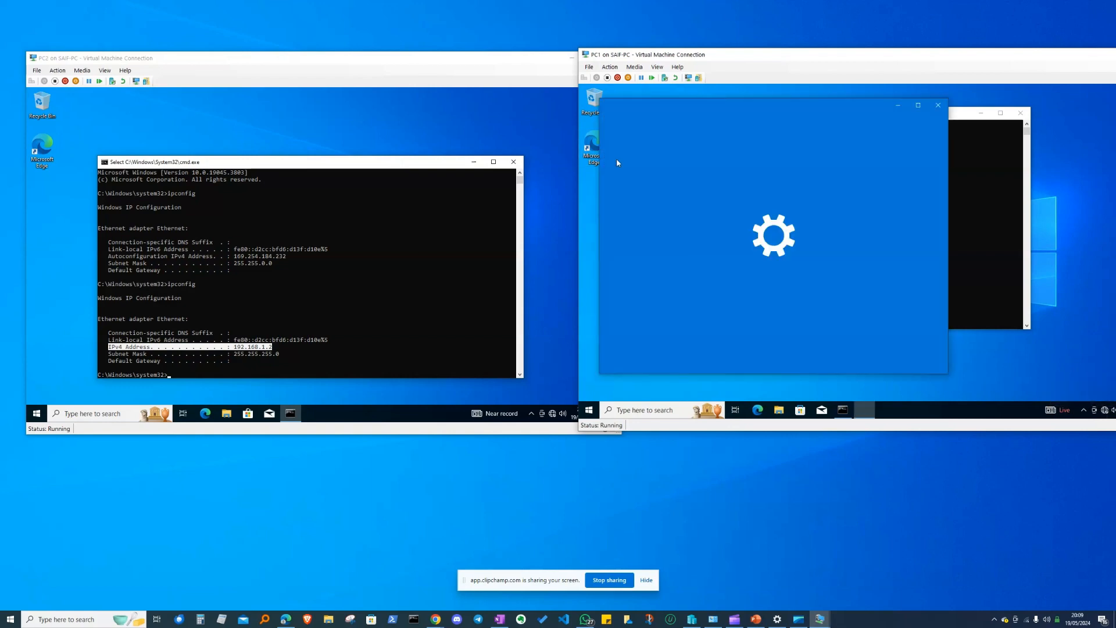
scroll(767, 285, down, 3)
click(764, 285)
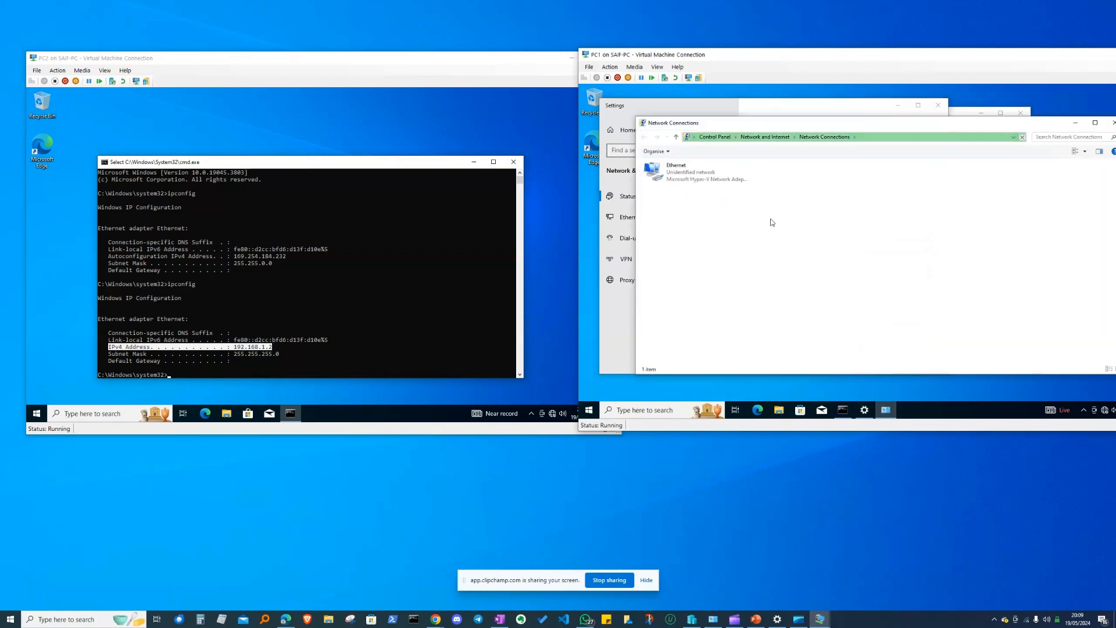
Open the Internet Protocol Version 4 (TCP/IPv4) properties of PC1's Ethernet connection
right_click(684, 166)
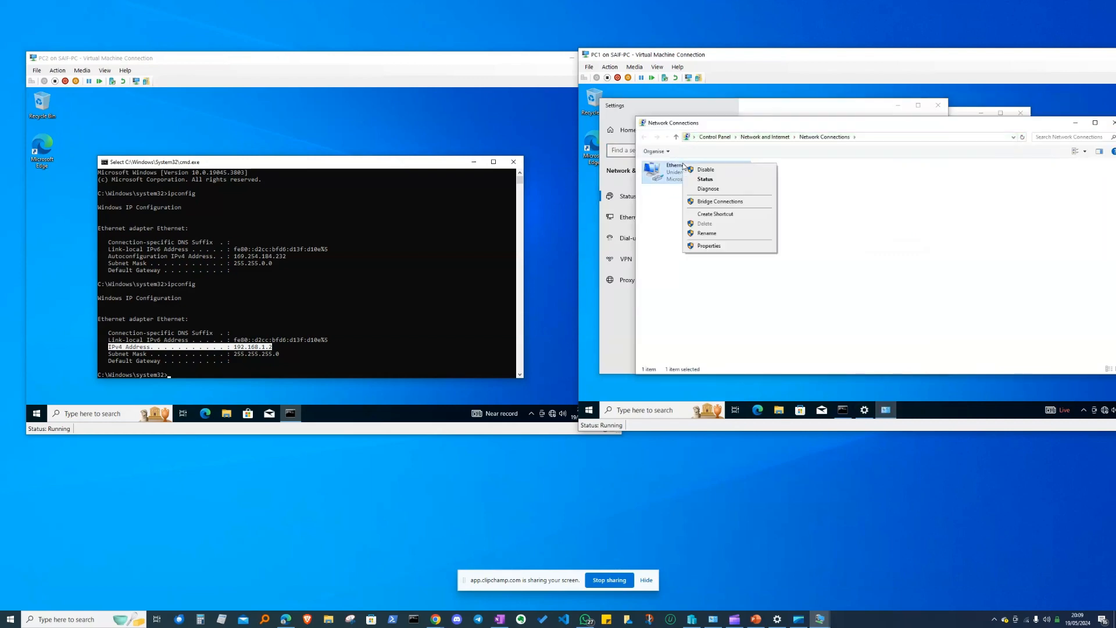
click(726, 245)
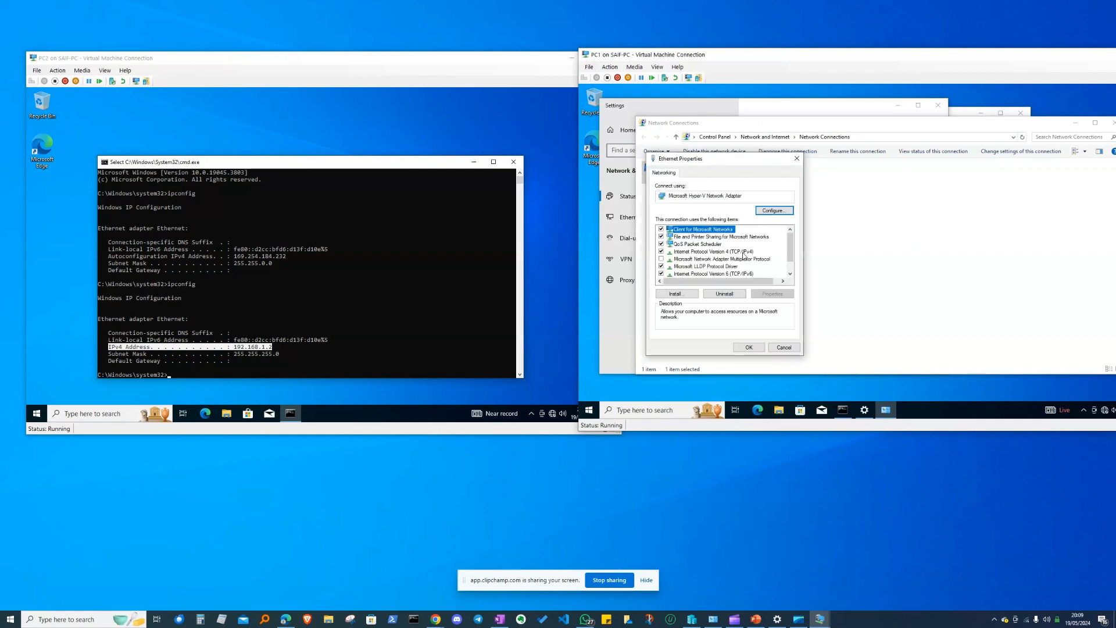
click(745, 252)
click(772, 294)
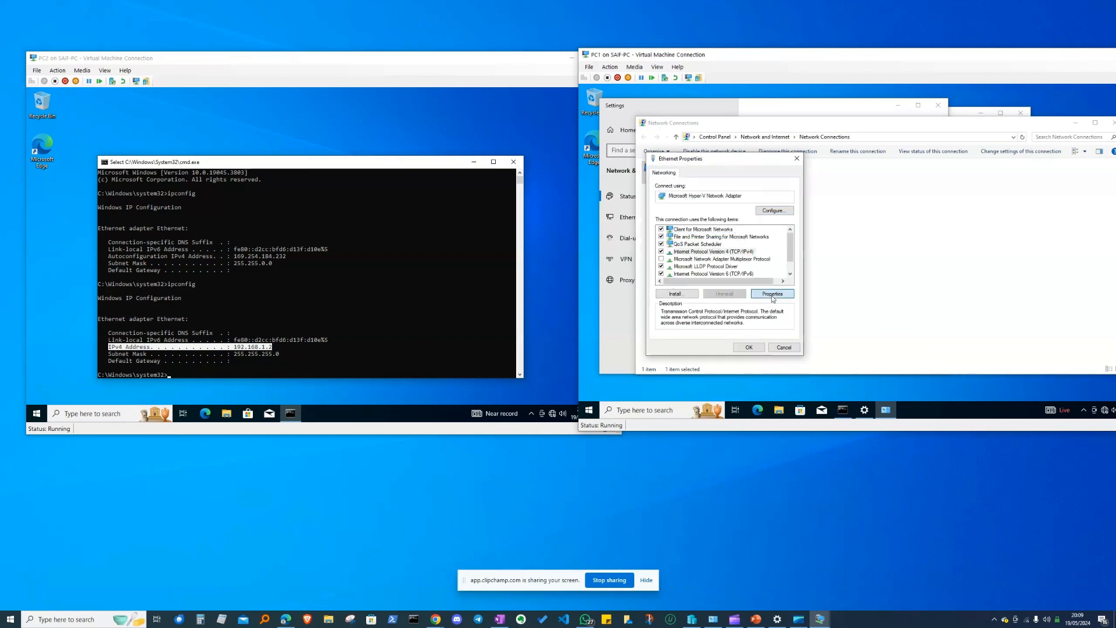
Assign PC1 the static IP address 192.168.1.1 with subnet mask 255.255.255.0, save it, and close the network and settings windows
click(710, 256)
click(760, 268)
text(1)
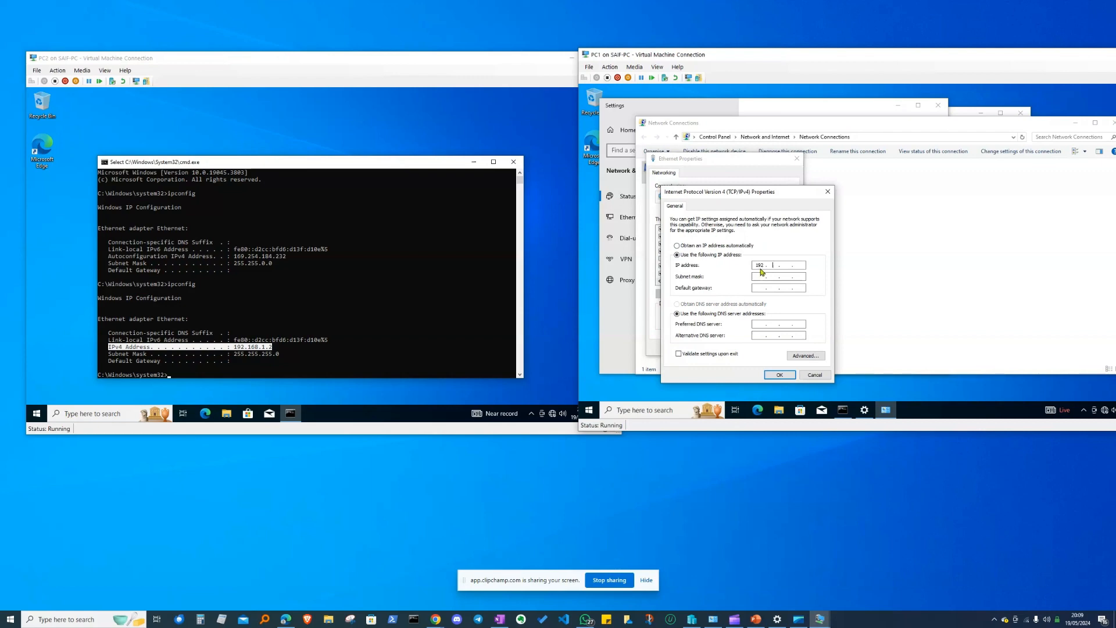
text(92 . 168 . 1 . 1)
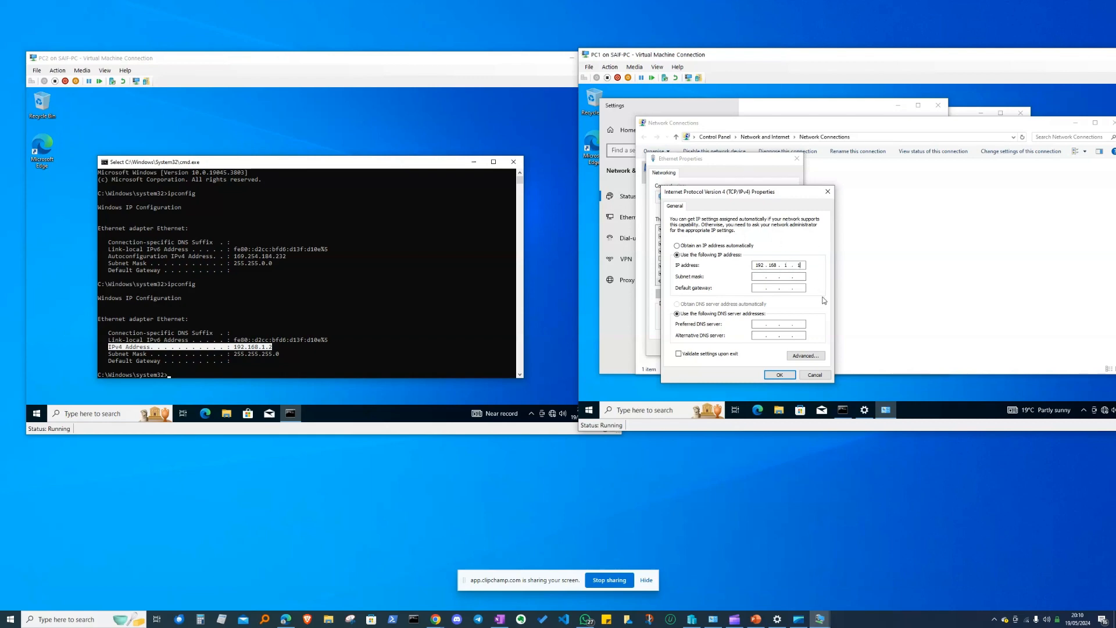
click(791, 376)
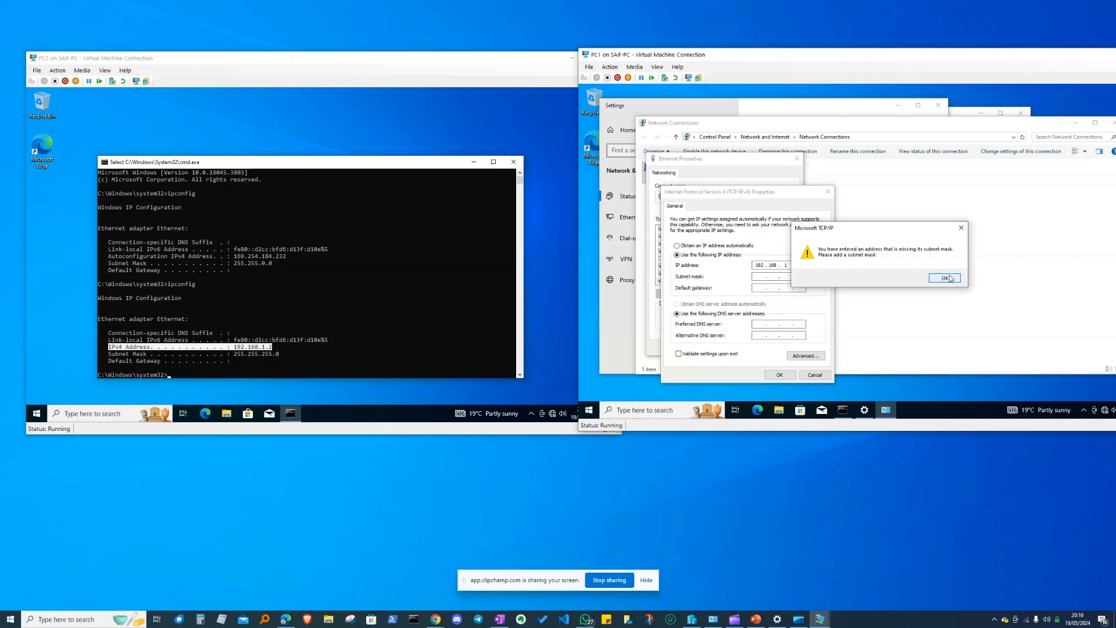
click(770, 277)
key(Return)
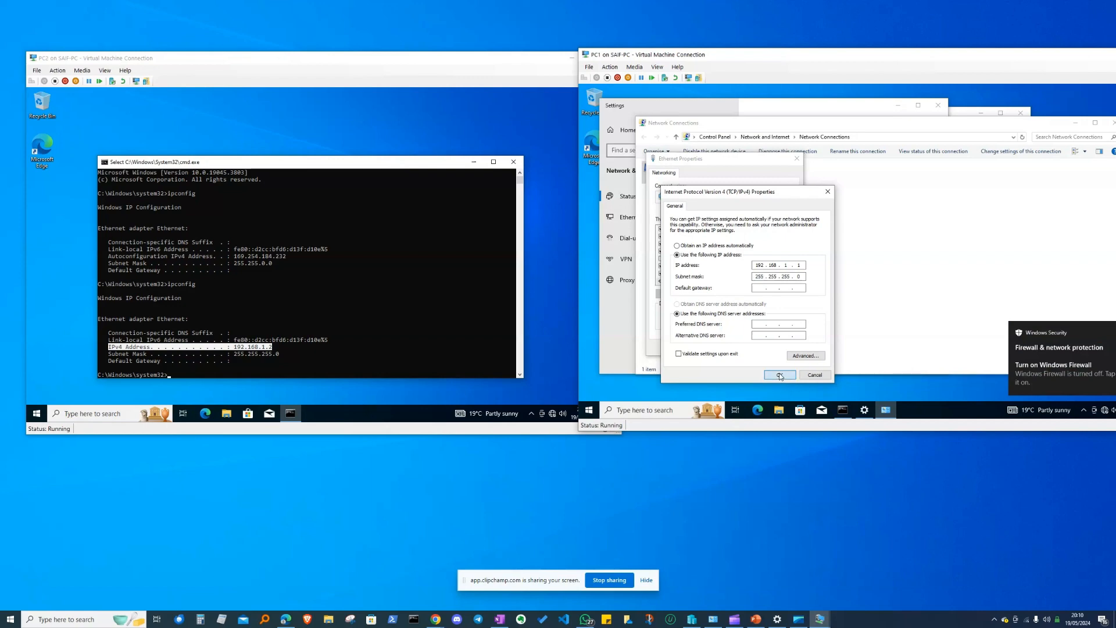
click(780, 374)
click(748, 347)
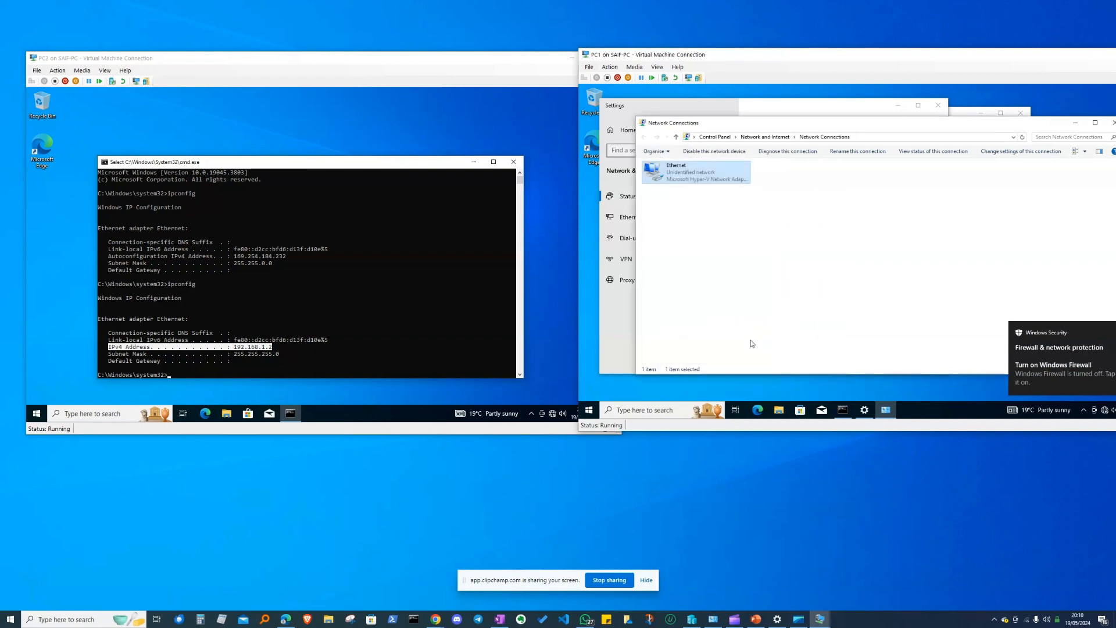
click(1113, 122)
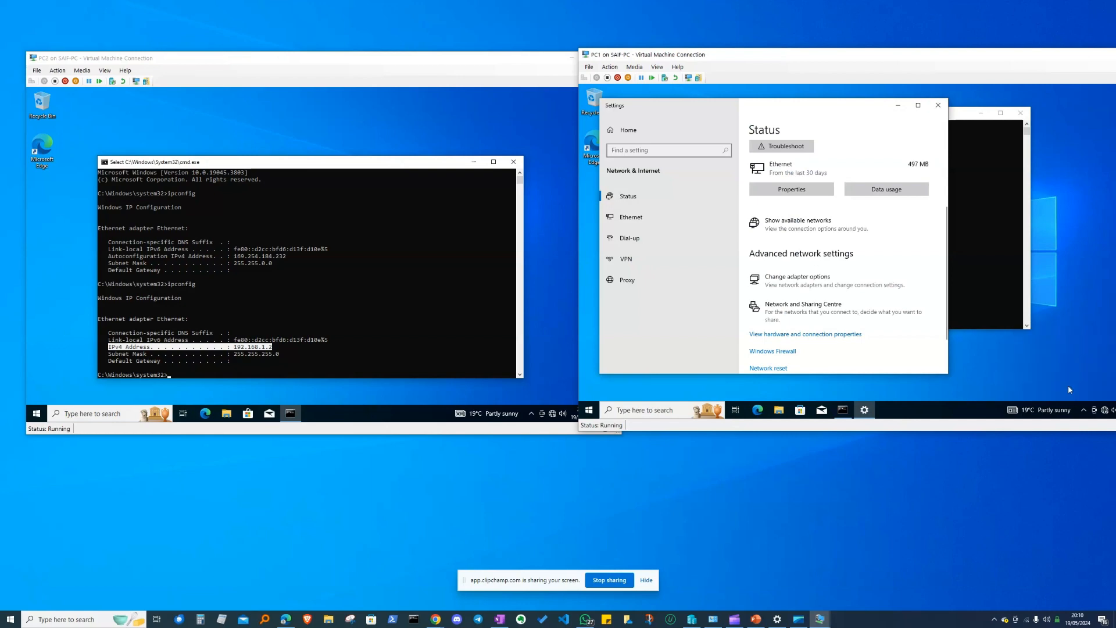
click(937, 105)
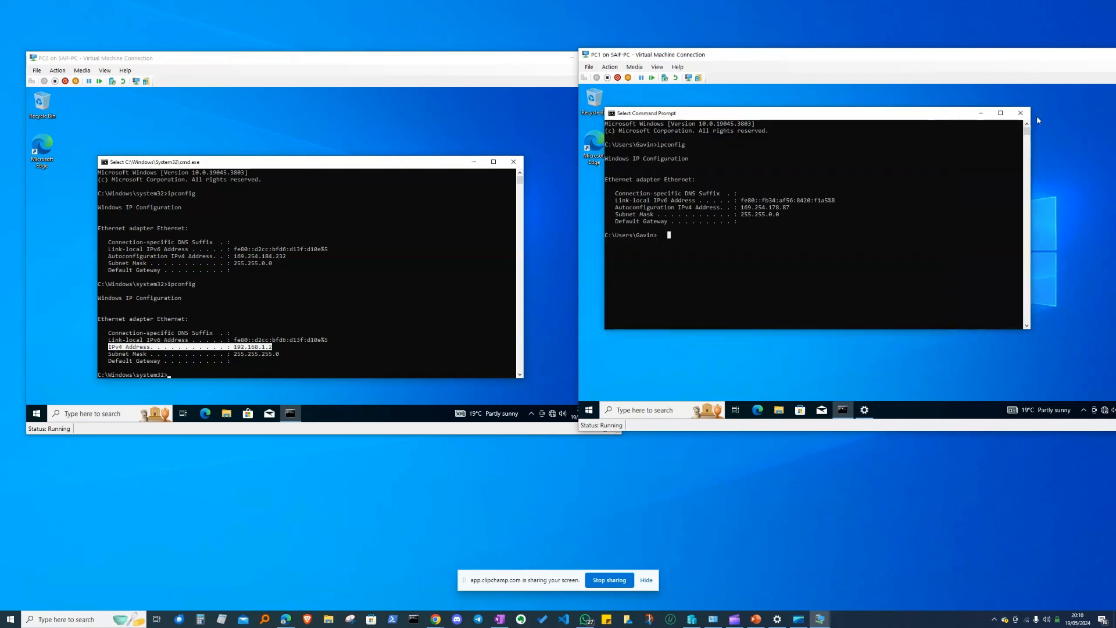
Run ipconfig in PC1's command prompt and compare its IPv4 address with PC2's
text(ipconfig)
key(Return)
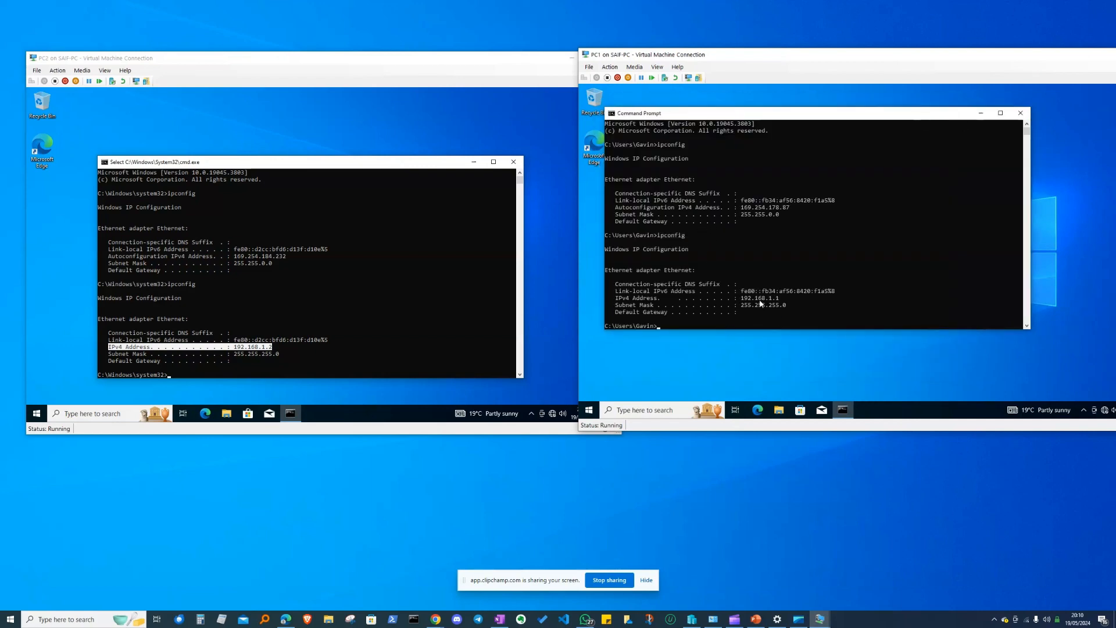
click(174, 375)
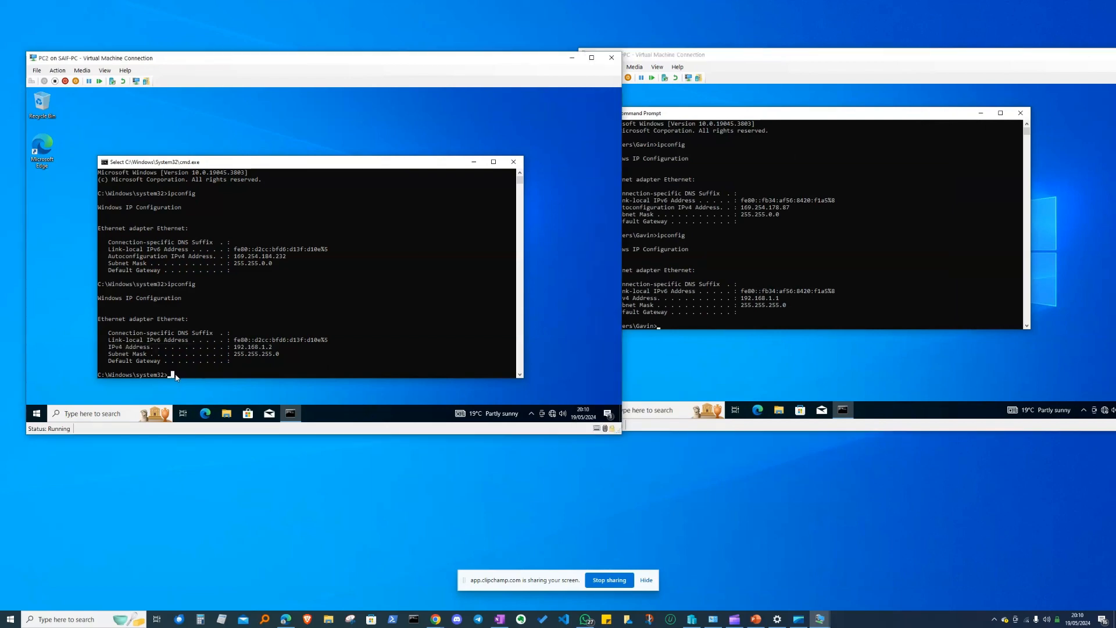
click(800, 55)
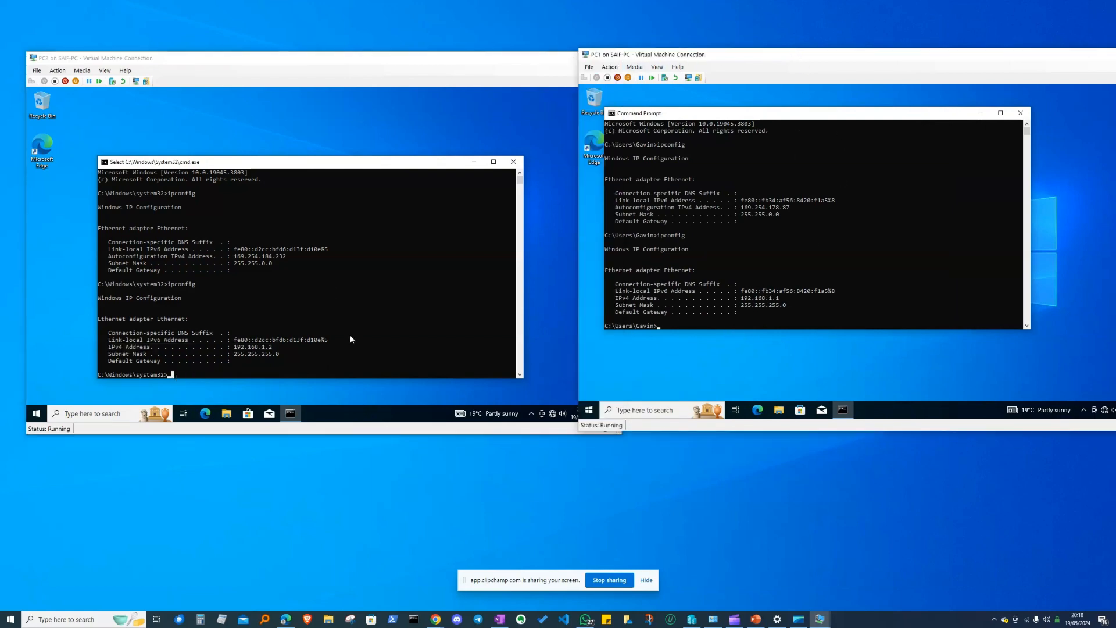
Ping PC1 at 192.168.1.1 from PC2's command prompt
click(173, 376)
text(ping)
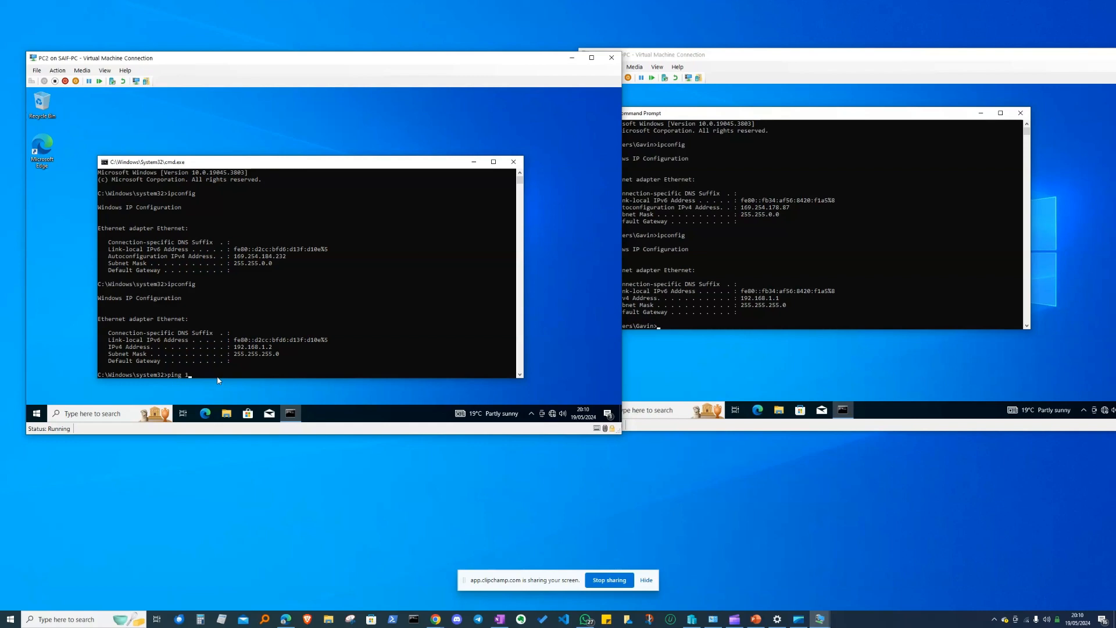
text(168.1.1)
key(Return)
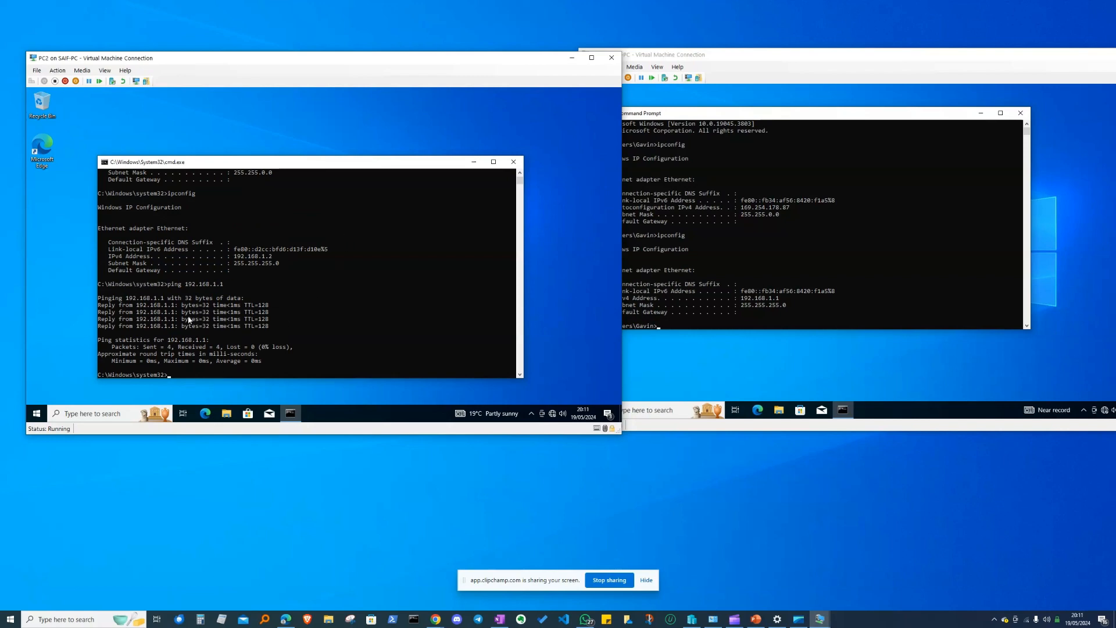
Ping PC2 at 192.168.1.2 from PC1's command prompt
click(685, 320)
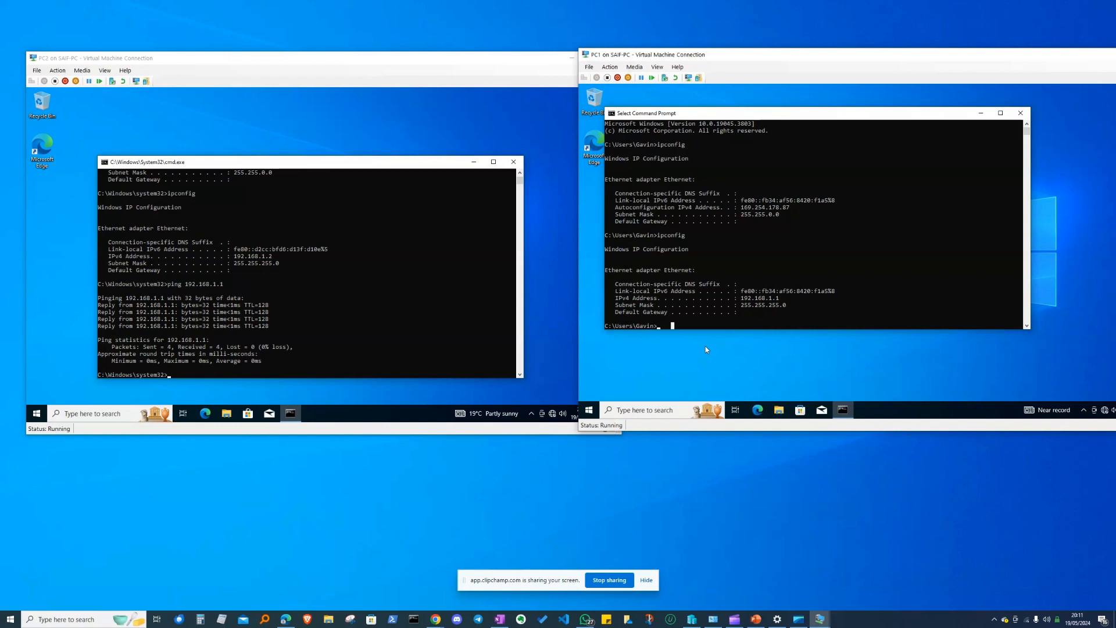
text(pi)
text(ng 192.168.1.2)
key(Return)
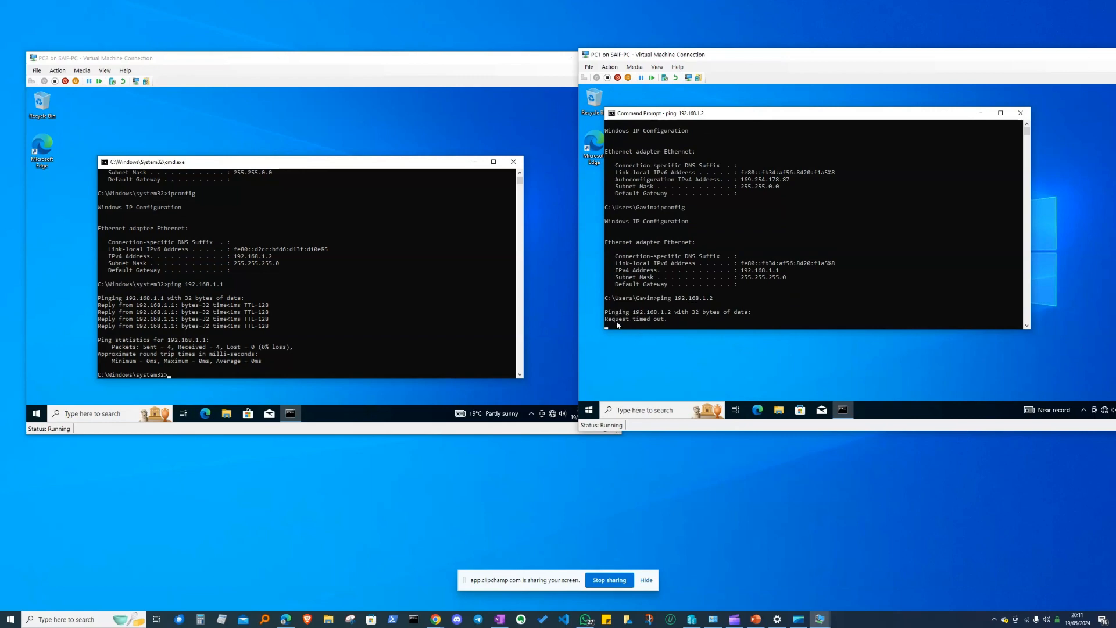
Resize and reposition the PC2 and PC1 virtual machine windows so they sit side by side without overlapping
click(470, 63)
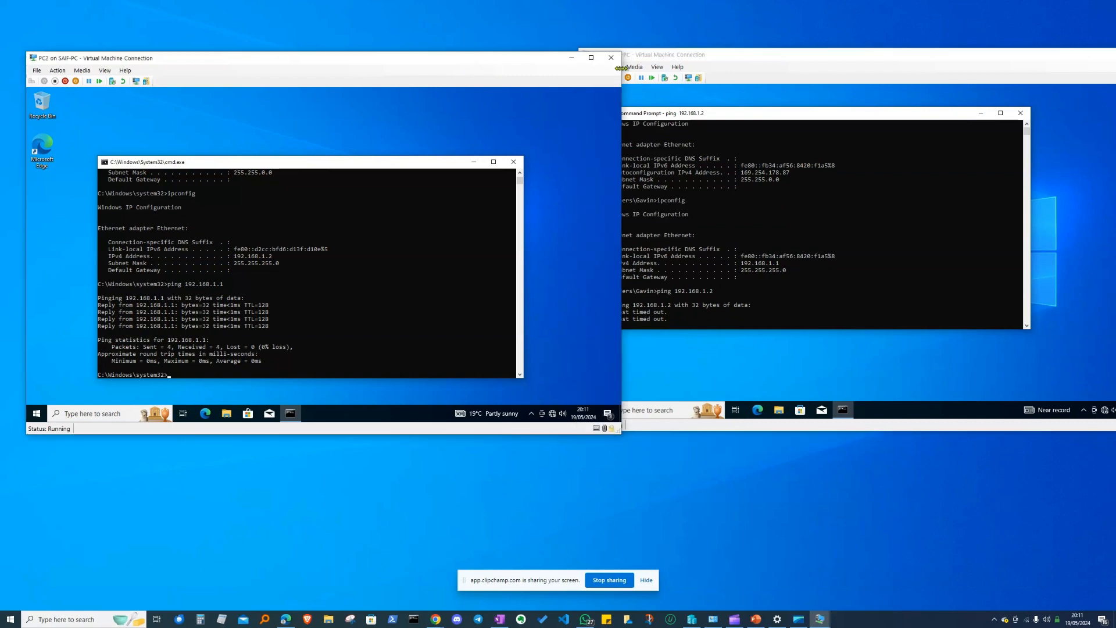
drag(622, 69, 572, 65)
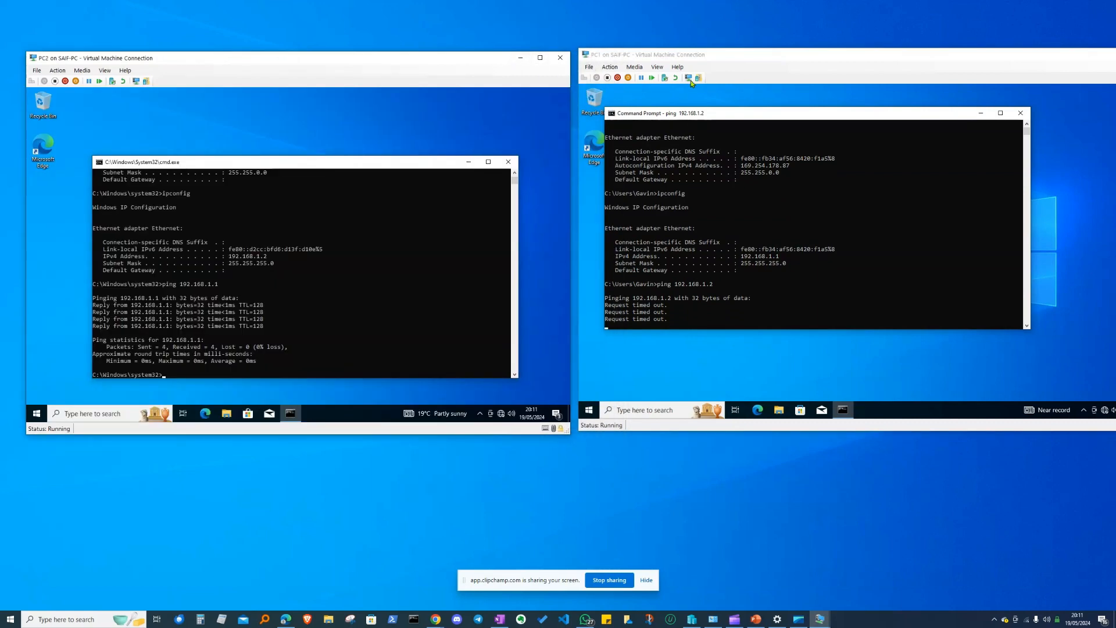
drag(577, 103, 639, 105)
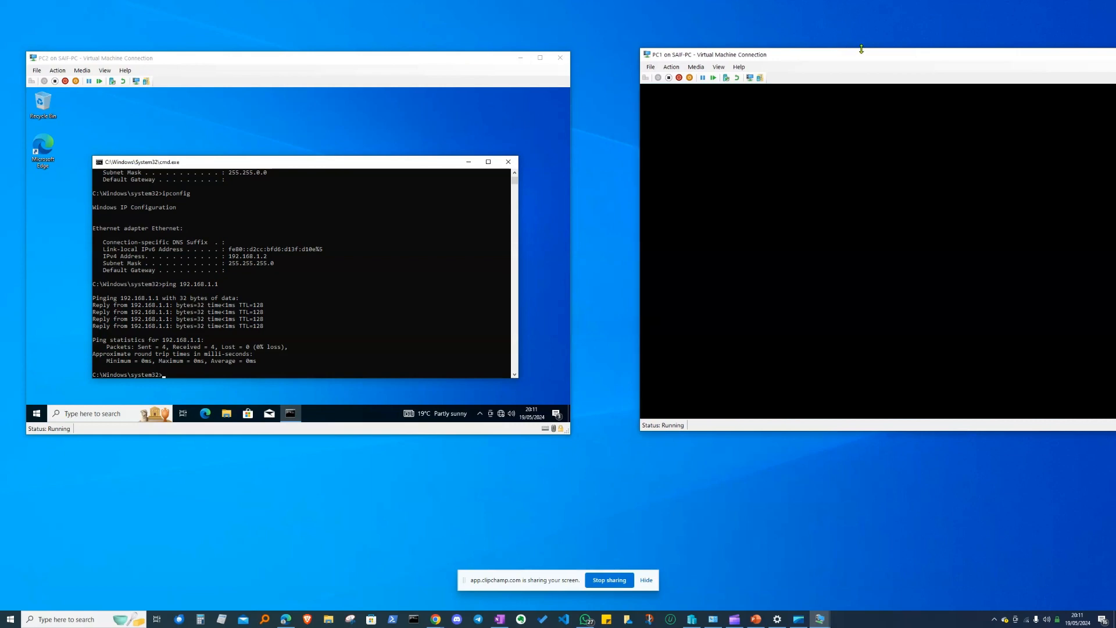
drag(861, 55, 798, 59)
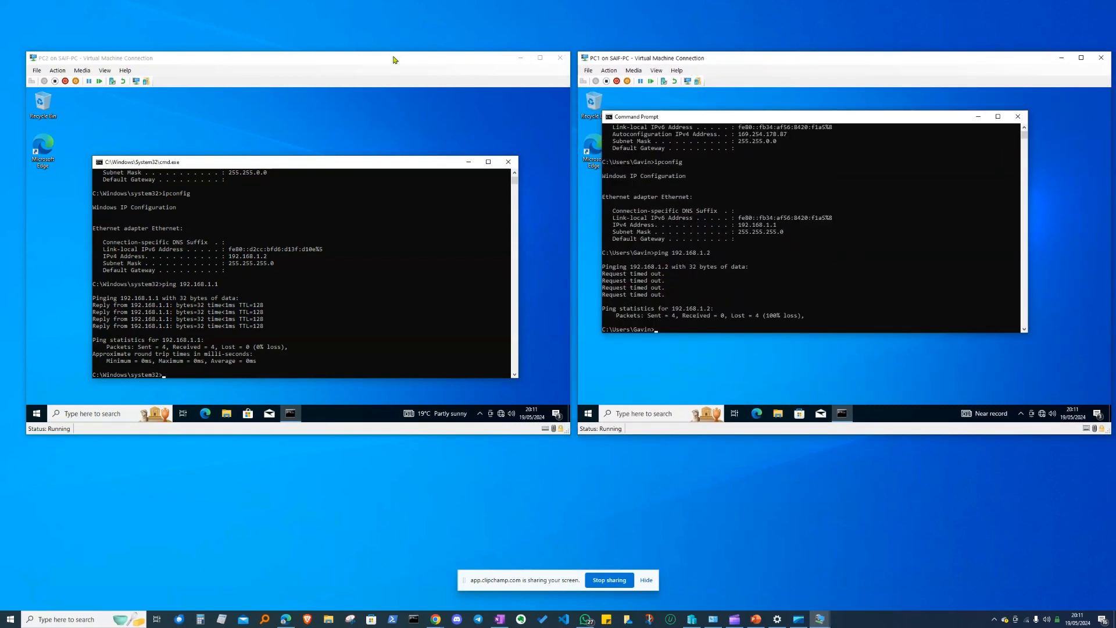
drag(393, 57, 393, 50)
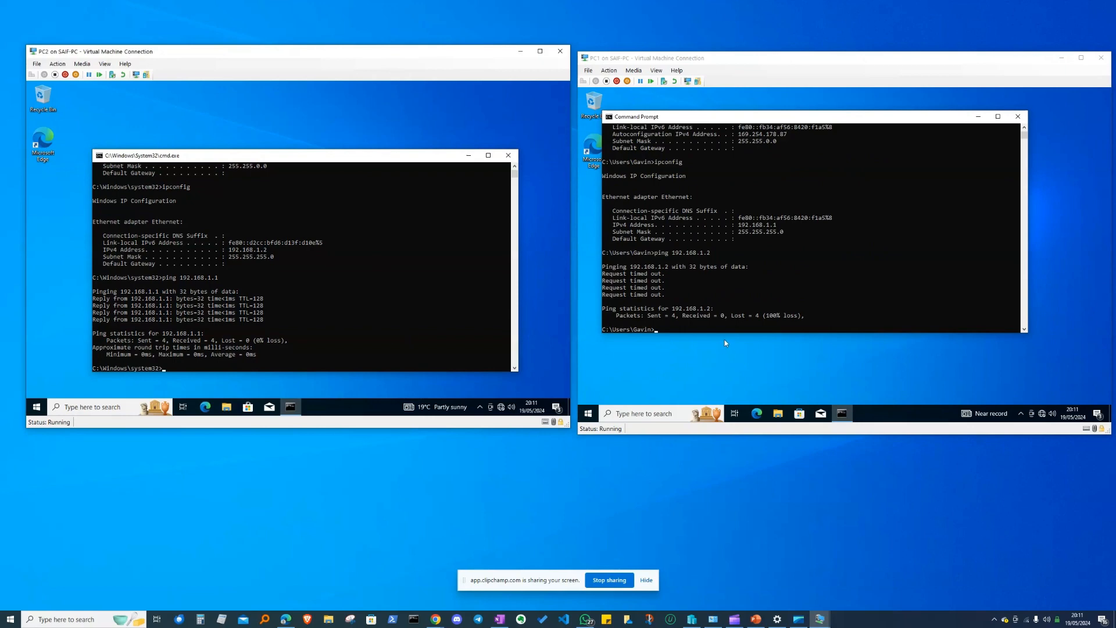
Open Windows Defender Firewall on PC2, view its on/off settings for each network type, and return to the overview
click(88, 407)
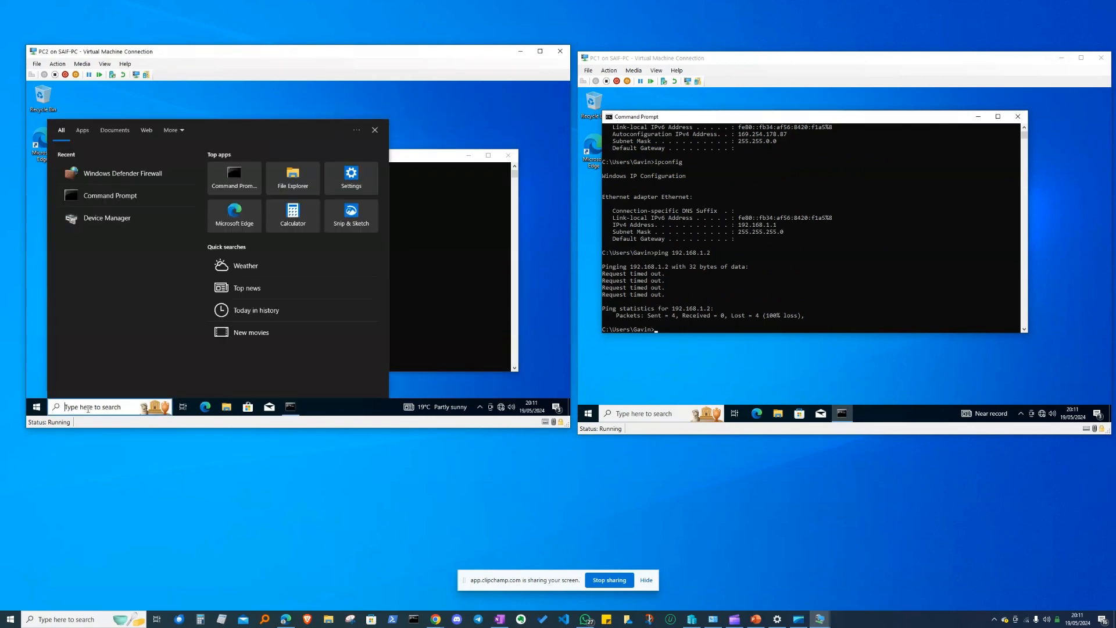
text(f)
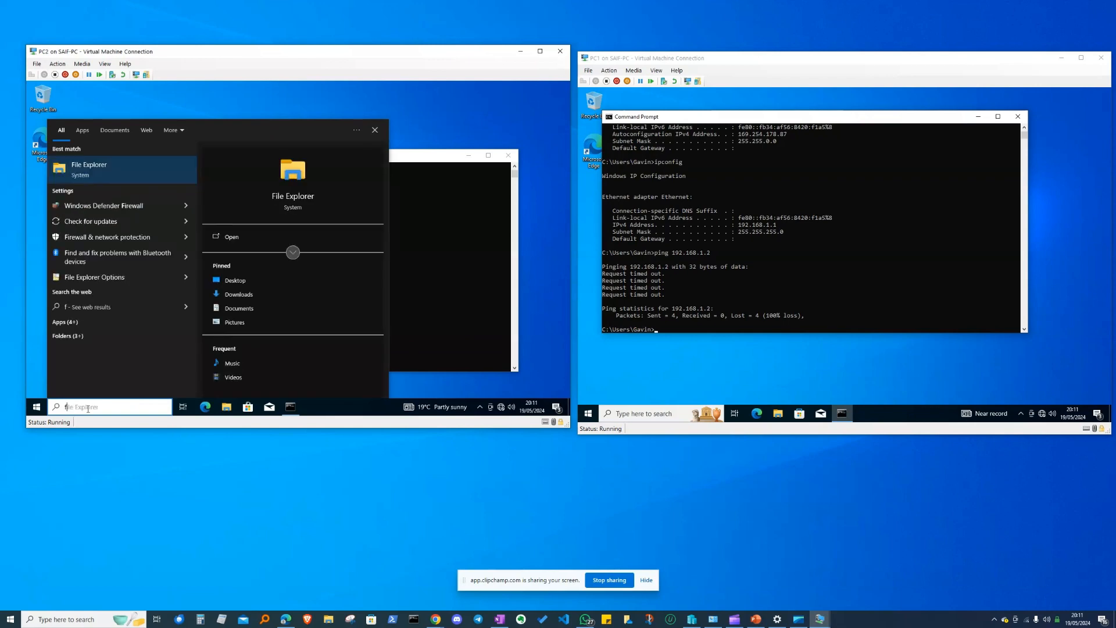
click(118, 206)
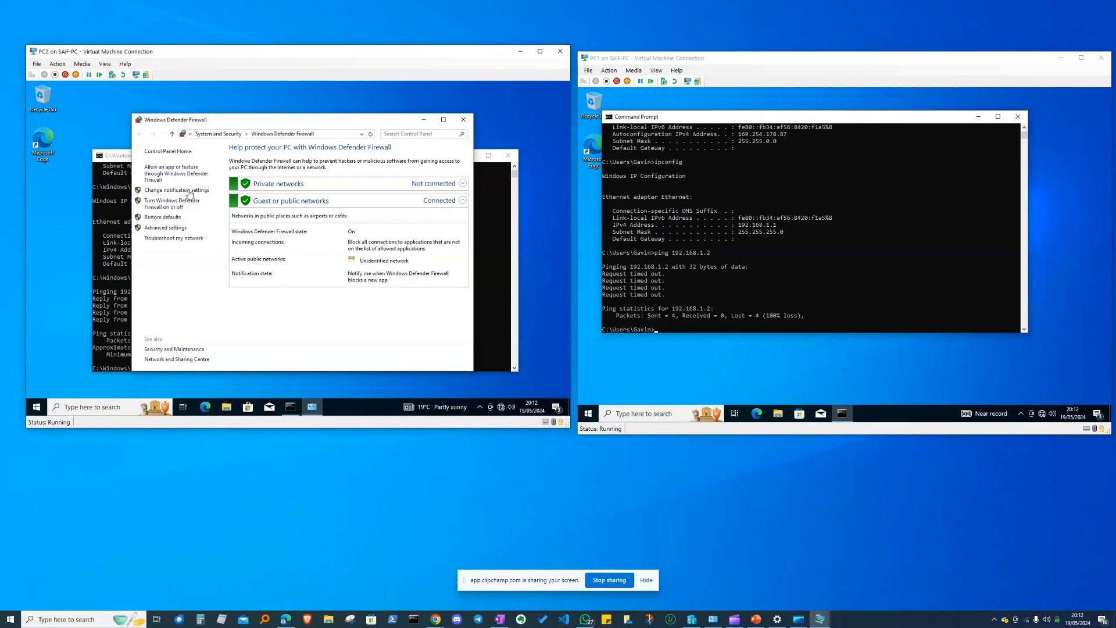
click(172, 203)
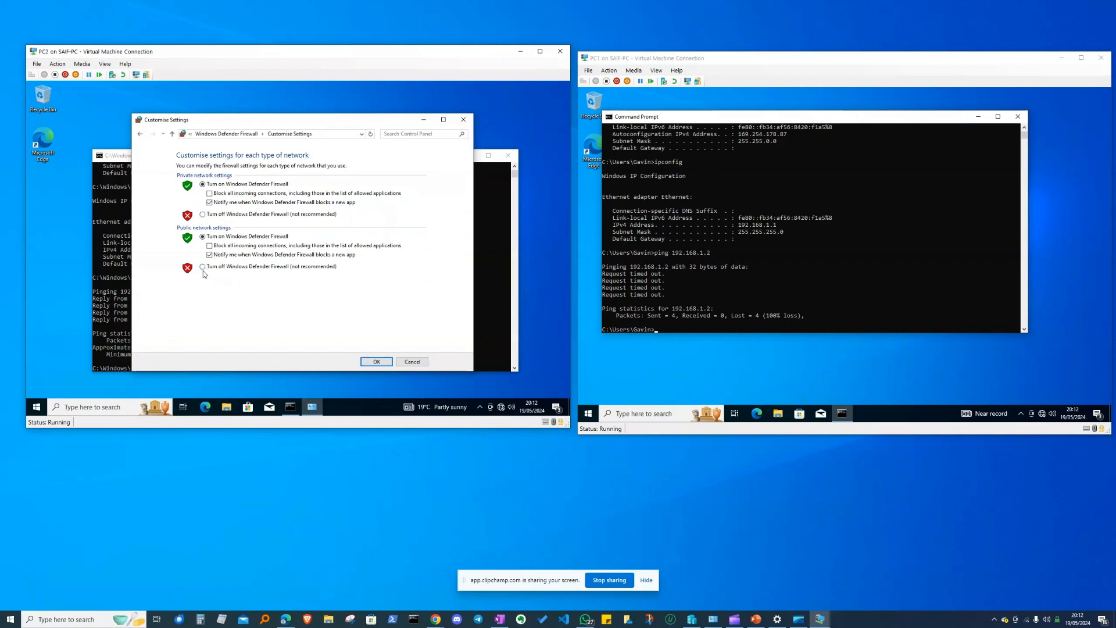
click(141, 135)
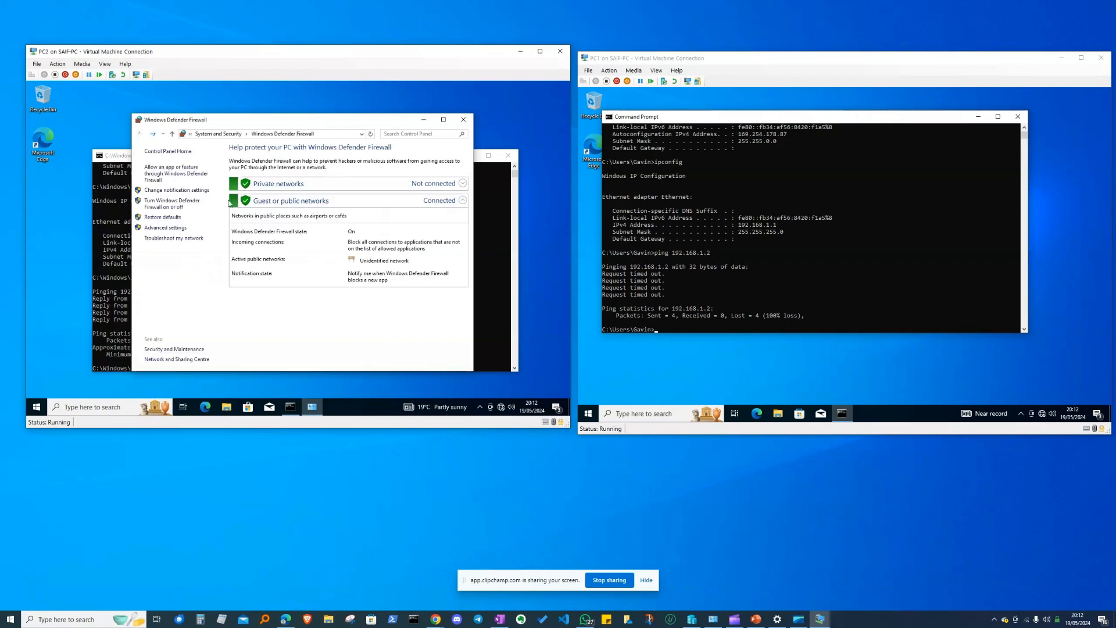
Open the inbound rules in PC2's advanced firewall settings and locate the File and Printer Sharing echo request rules
click(166, 227)
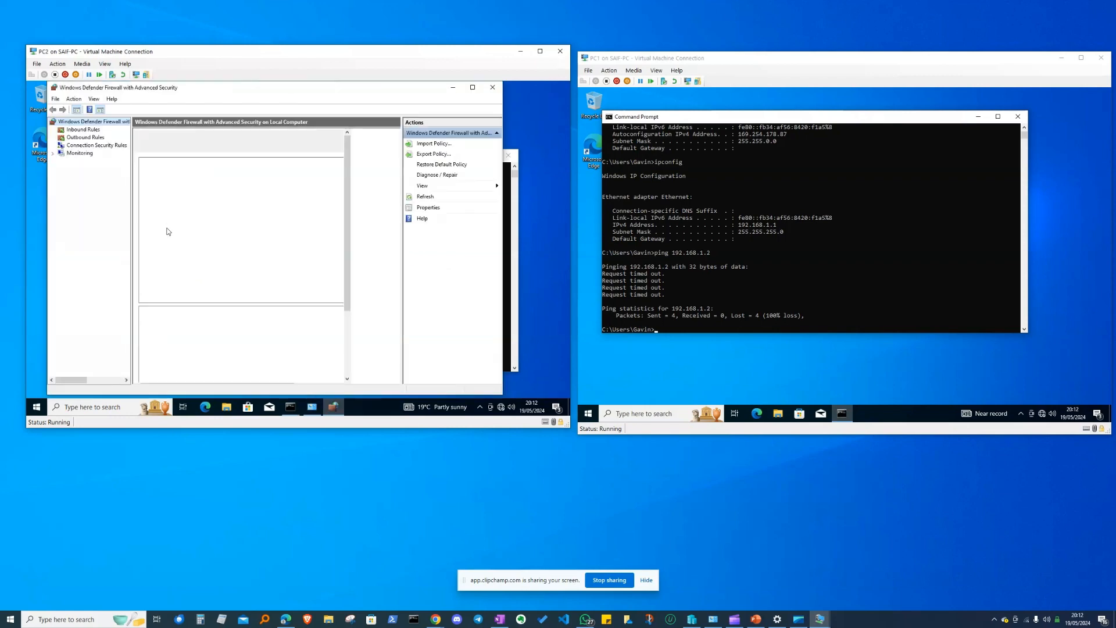
click(93, 130)
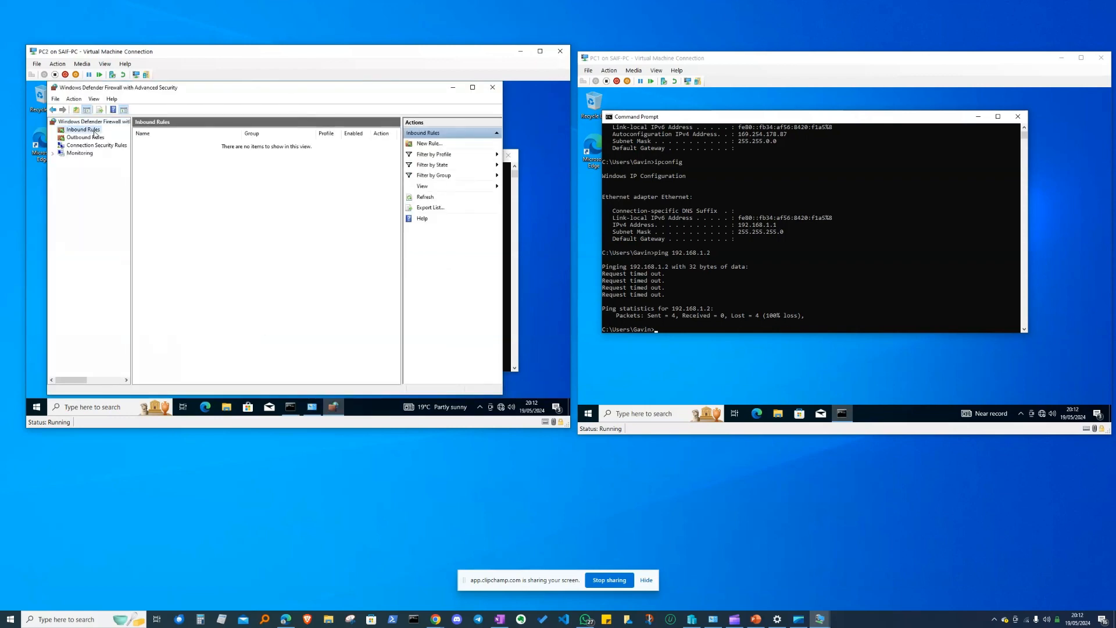
scroll(324, 310, down, 20)
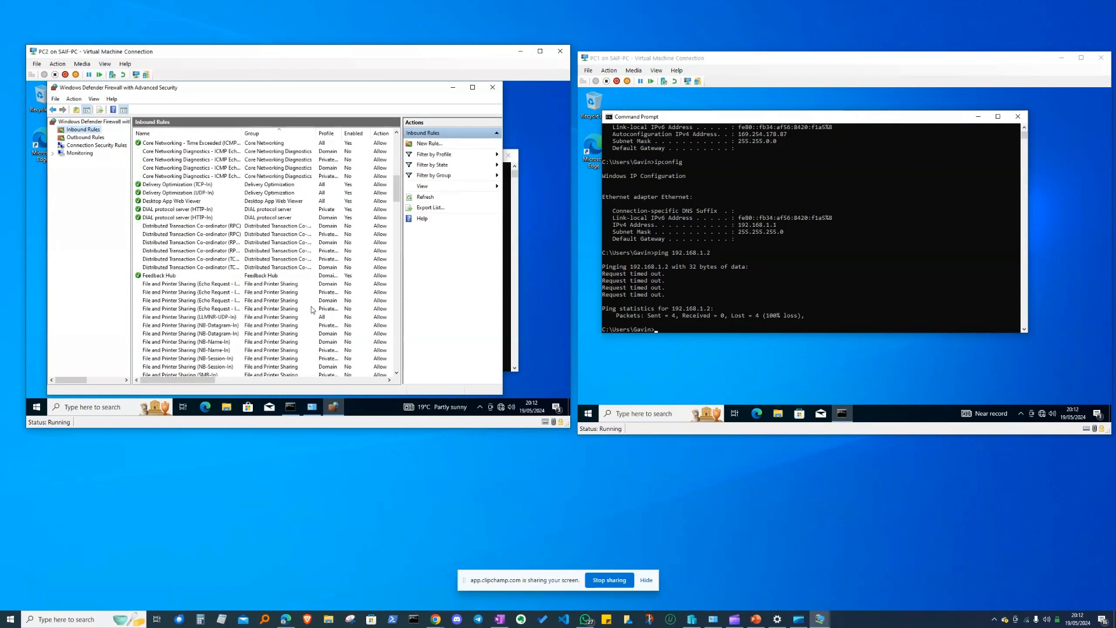
scroll(312, 308, up, 3)
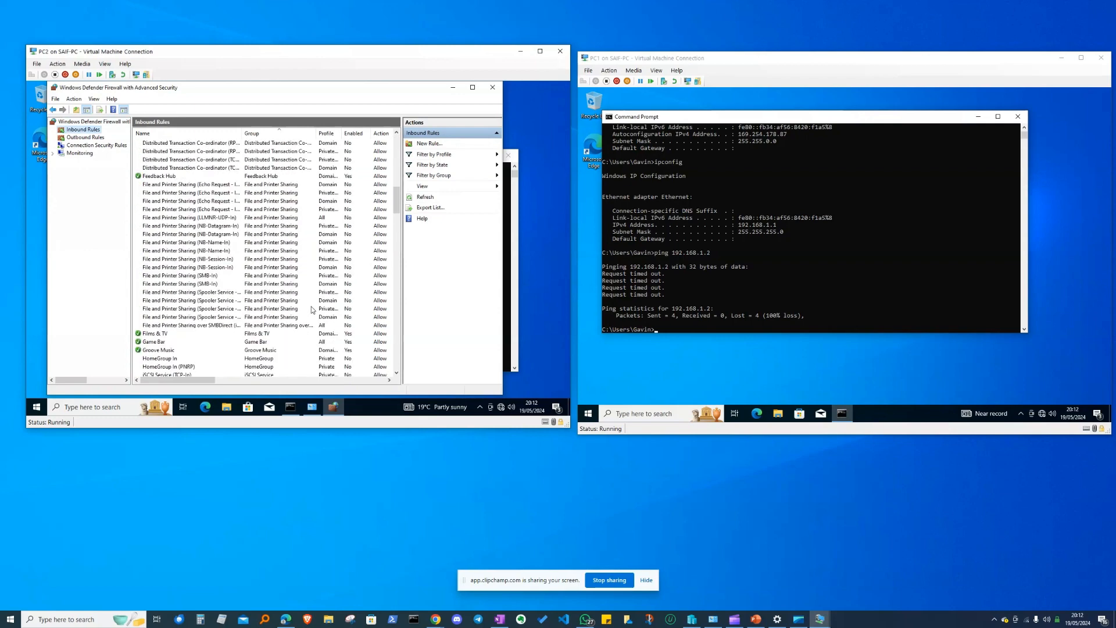
Enable the first File and Printer Sharing (Echo Request) inbound rule that covers the Private profile
click(162, 194)
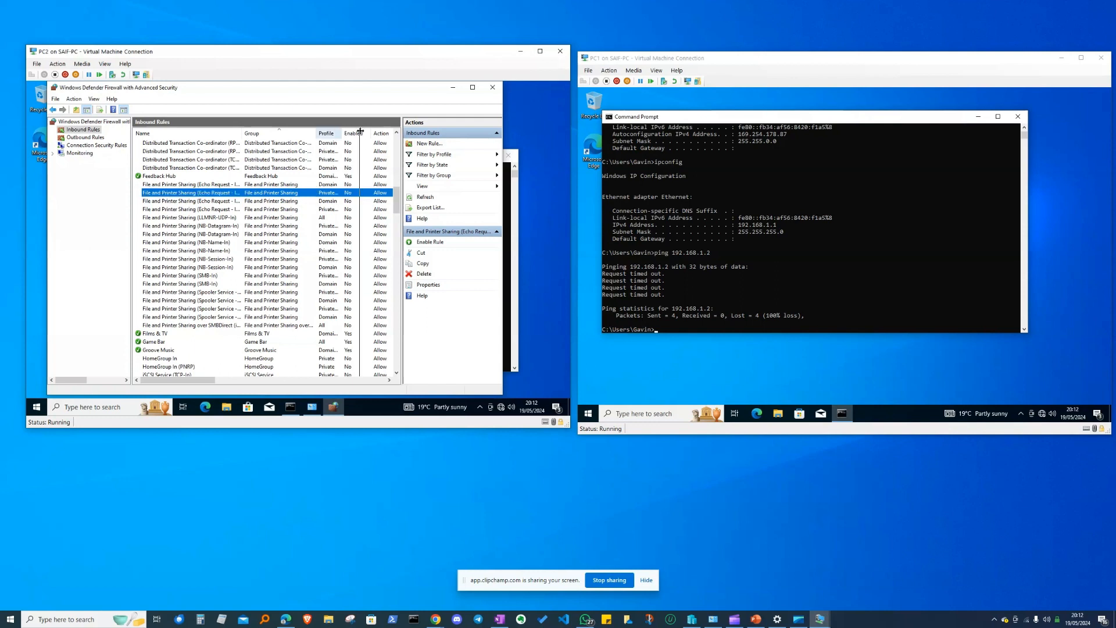
drag(361, 132, 348, 131)
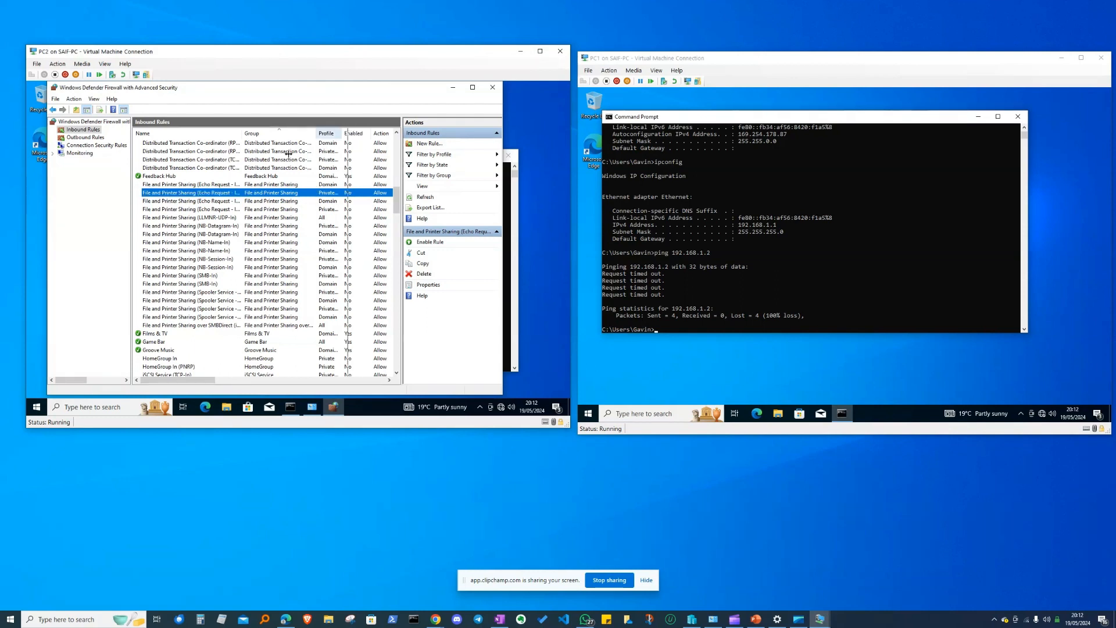
right_click(202, 195)
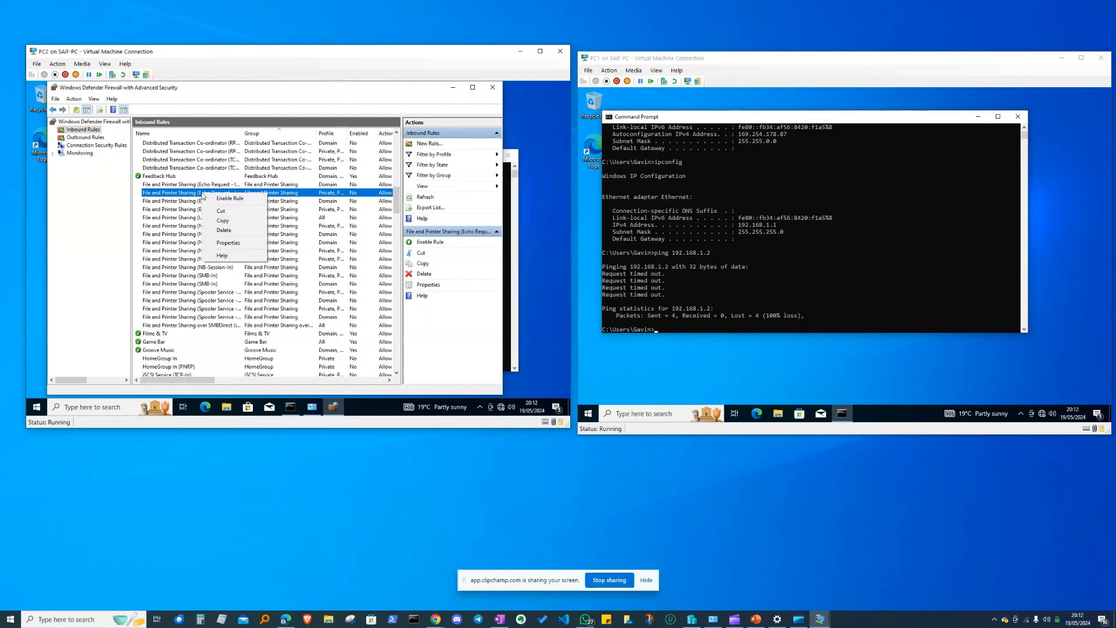
click(230, 199)
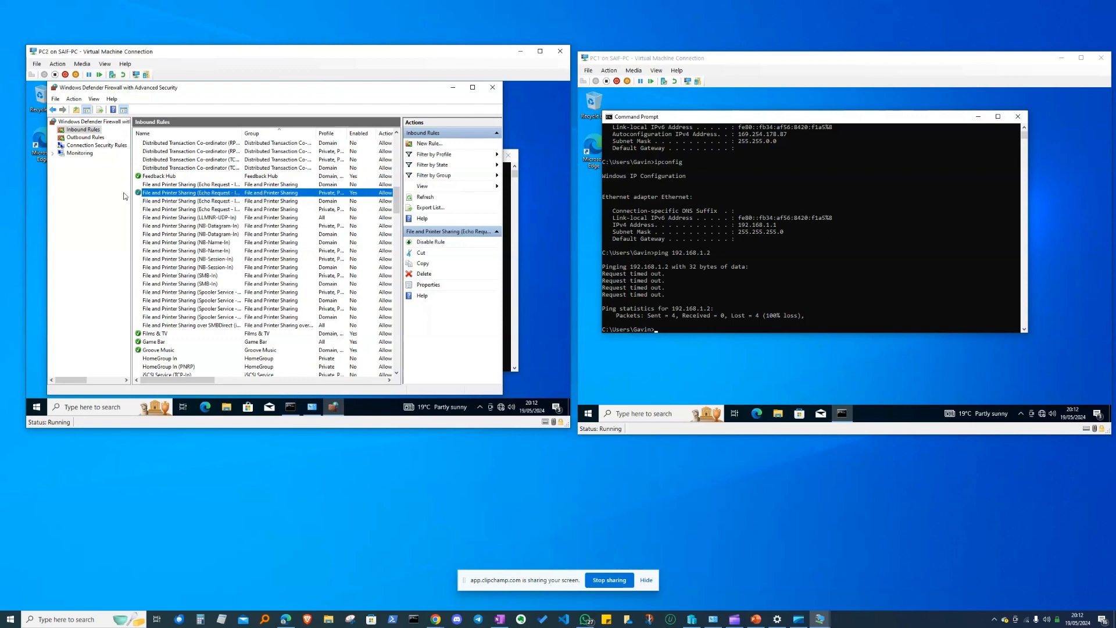
Minimize PC2's firewall windows and repeat the ping to 192.168.1.2 from PC1's command prompt
click(458, 89)
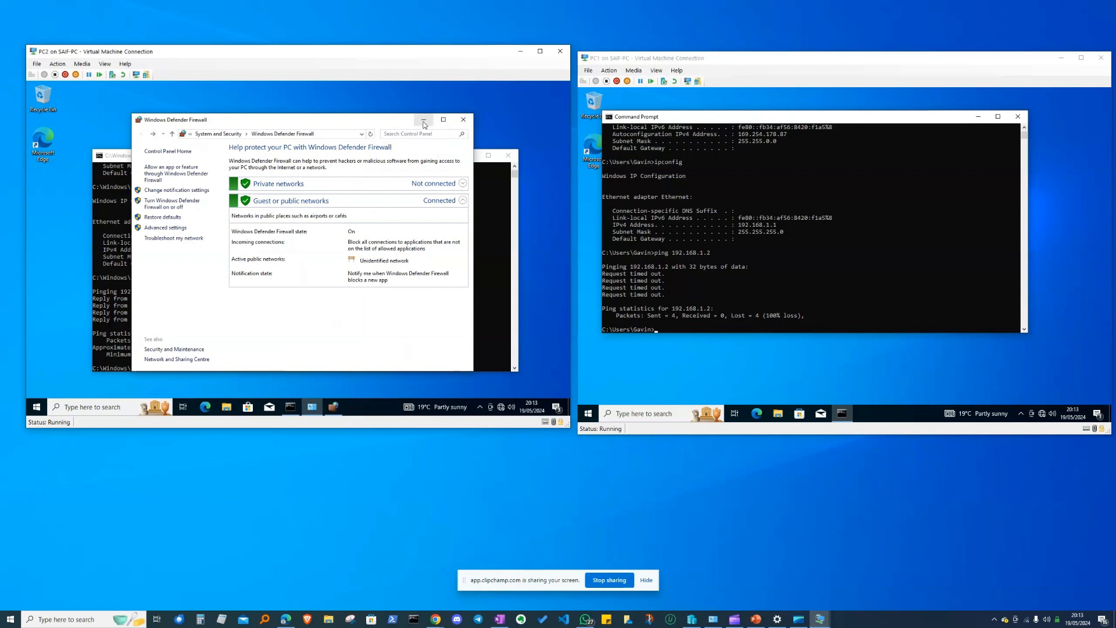
click(423, 119)
click(656, 330)
key(Up)
key(Return)
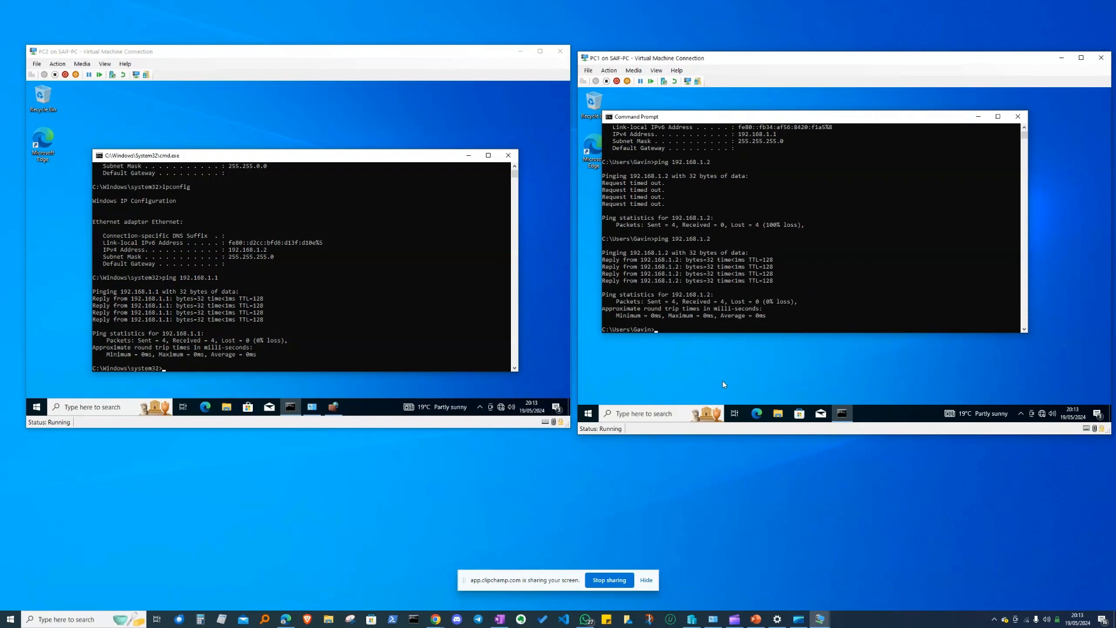
Switch to the Hyper-V.odp presentation in PowerPoint to review the internal network diagram
click(735, 619)
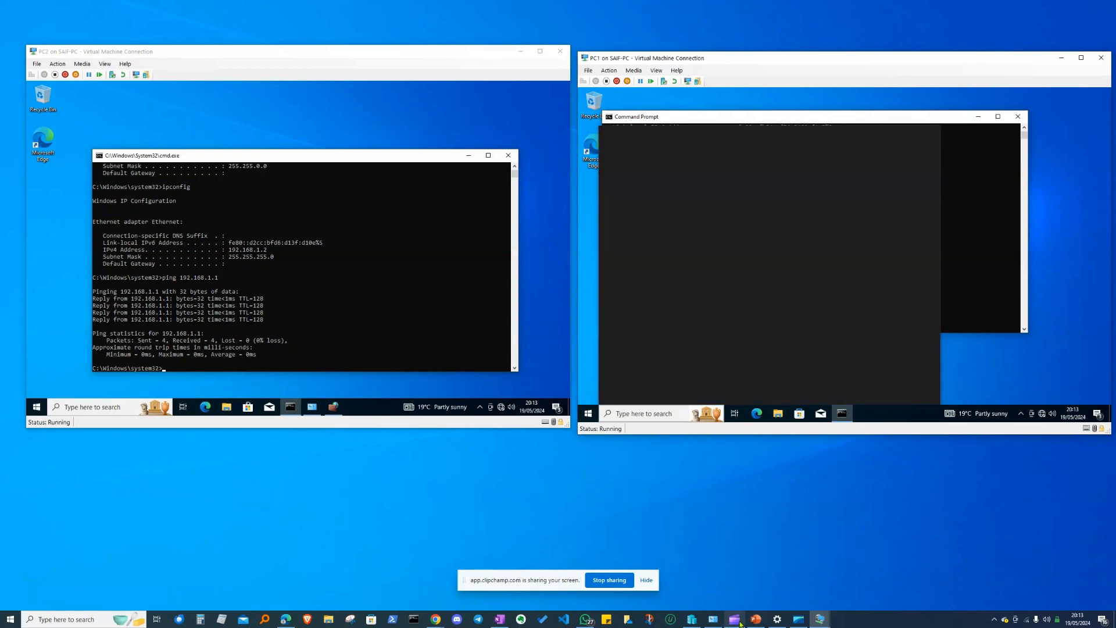
mouse_move(740, 623)
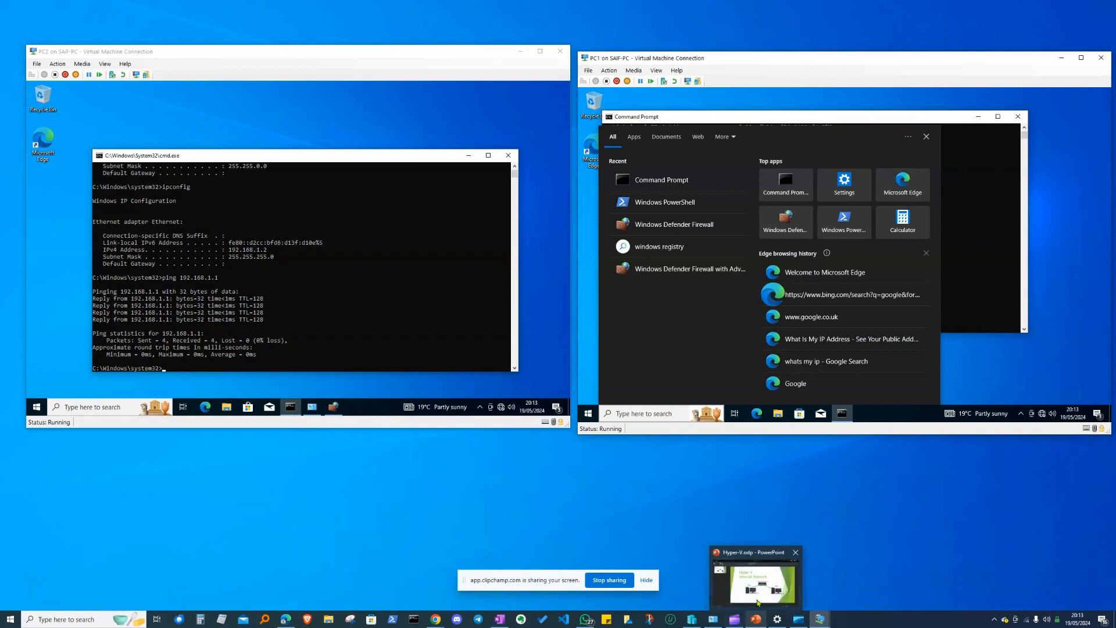
click(755, 619)
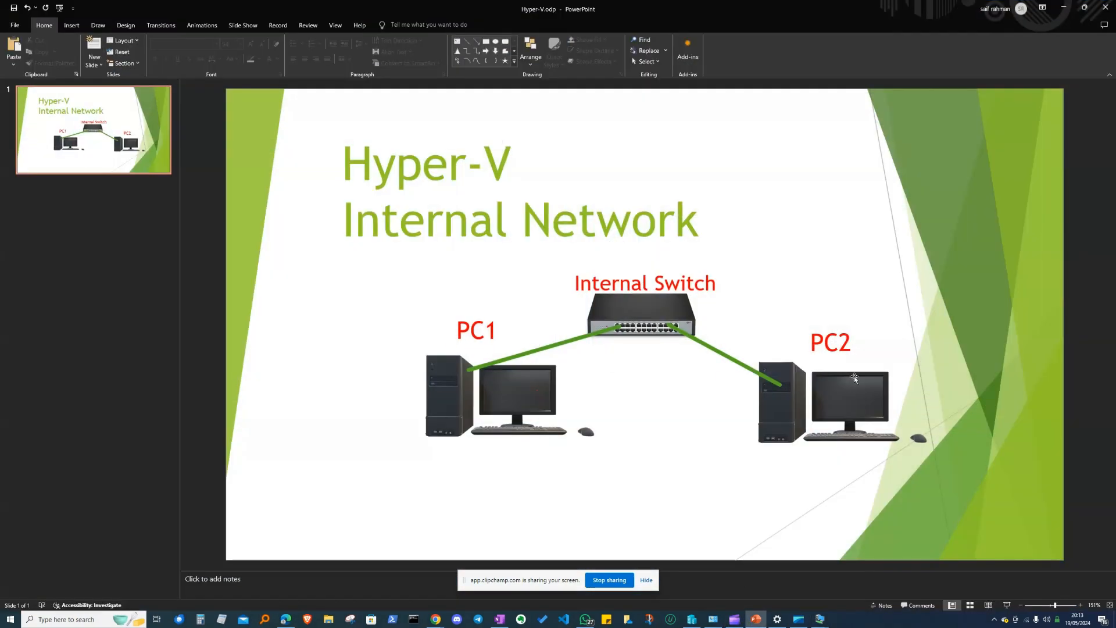